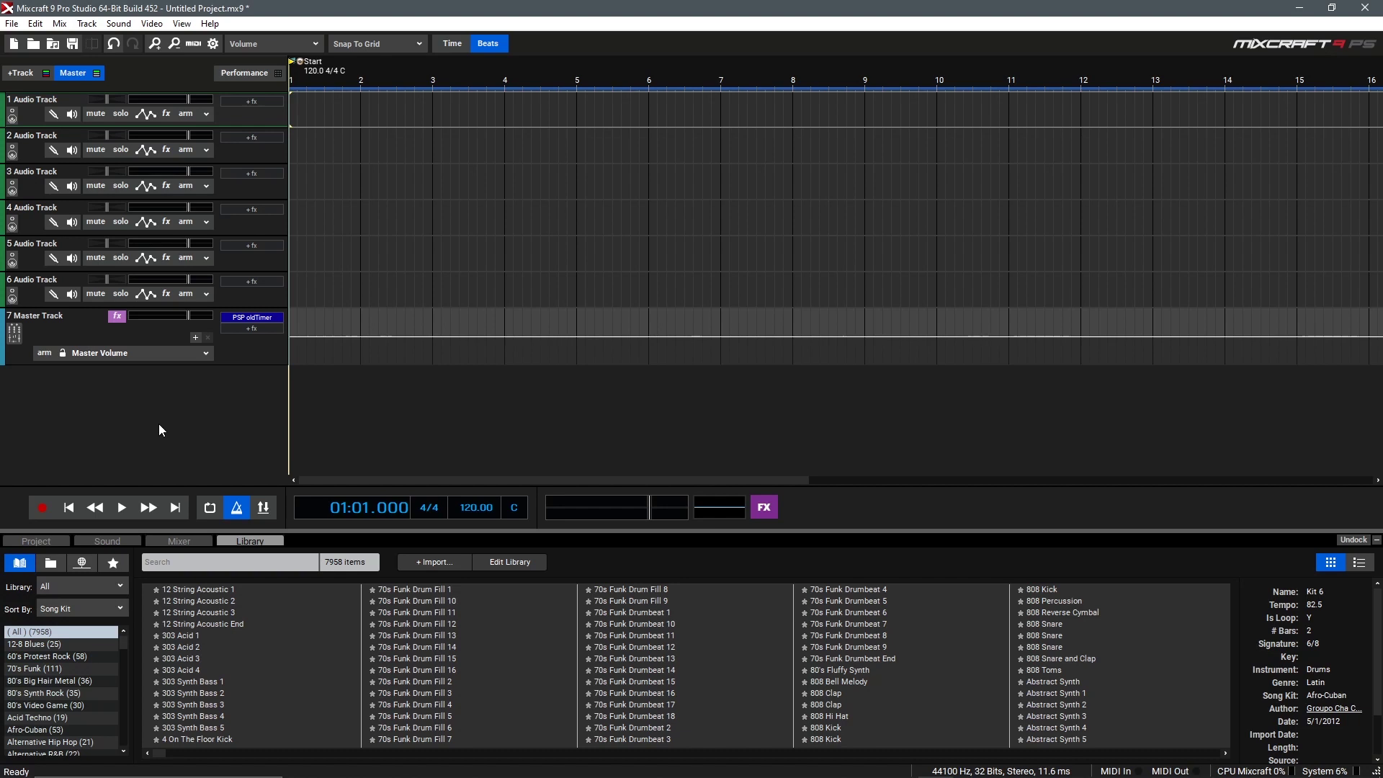
Drag the Afro-Cuban Kit 3 loop from the Library onto track 1 near bar 3
left_click(64, 731)
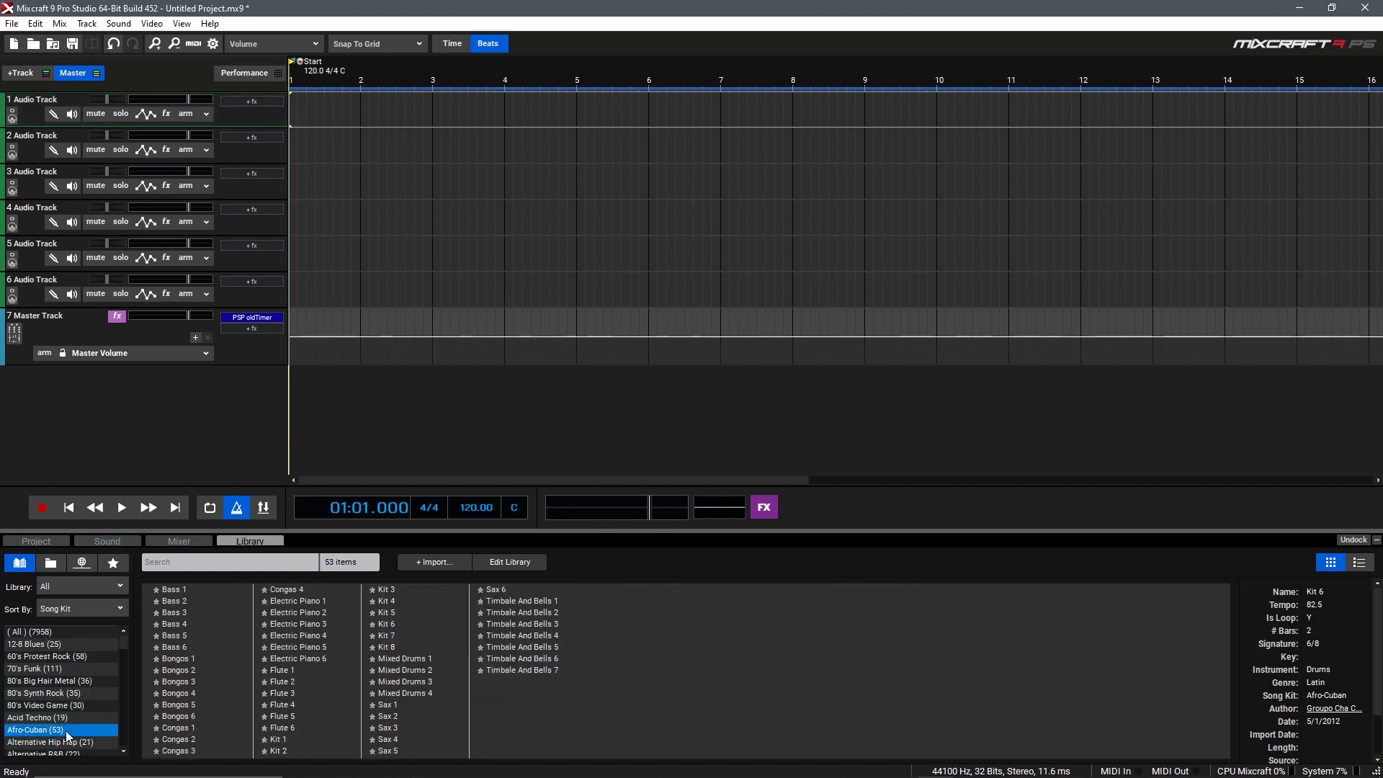
left_click(399, 591)
mouse_move(400, 594)
left_mouse_down()
mouse_move(442, 546)
mouse_move(471, 152)
mouse_move(434, 101)
left_mouse_up()
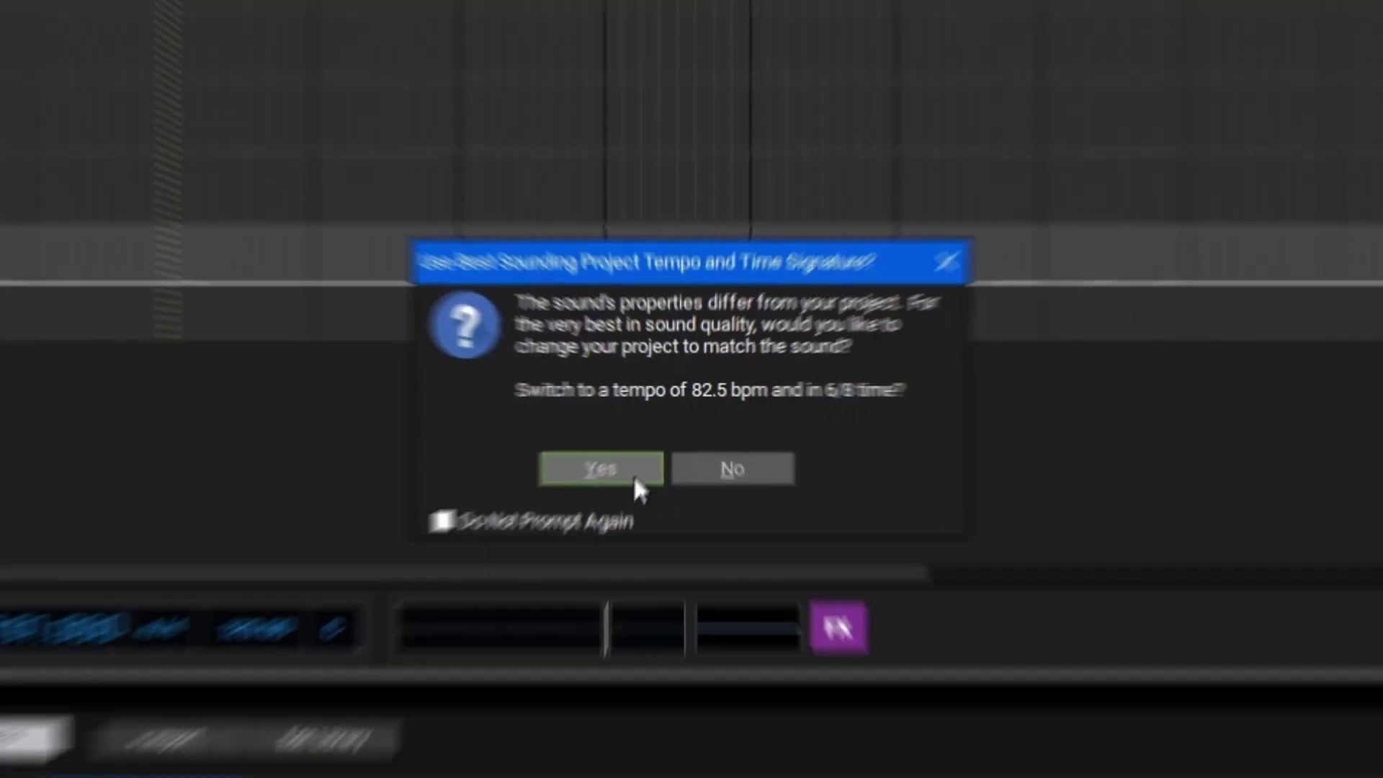
Accept the 6/8 switch, set the tempo to 92 bpm, and move Kit 3 to bar 3
left_click(619, 484)
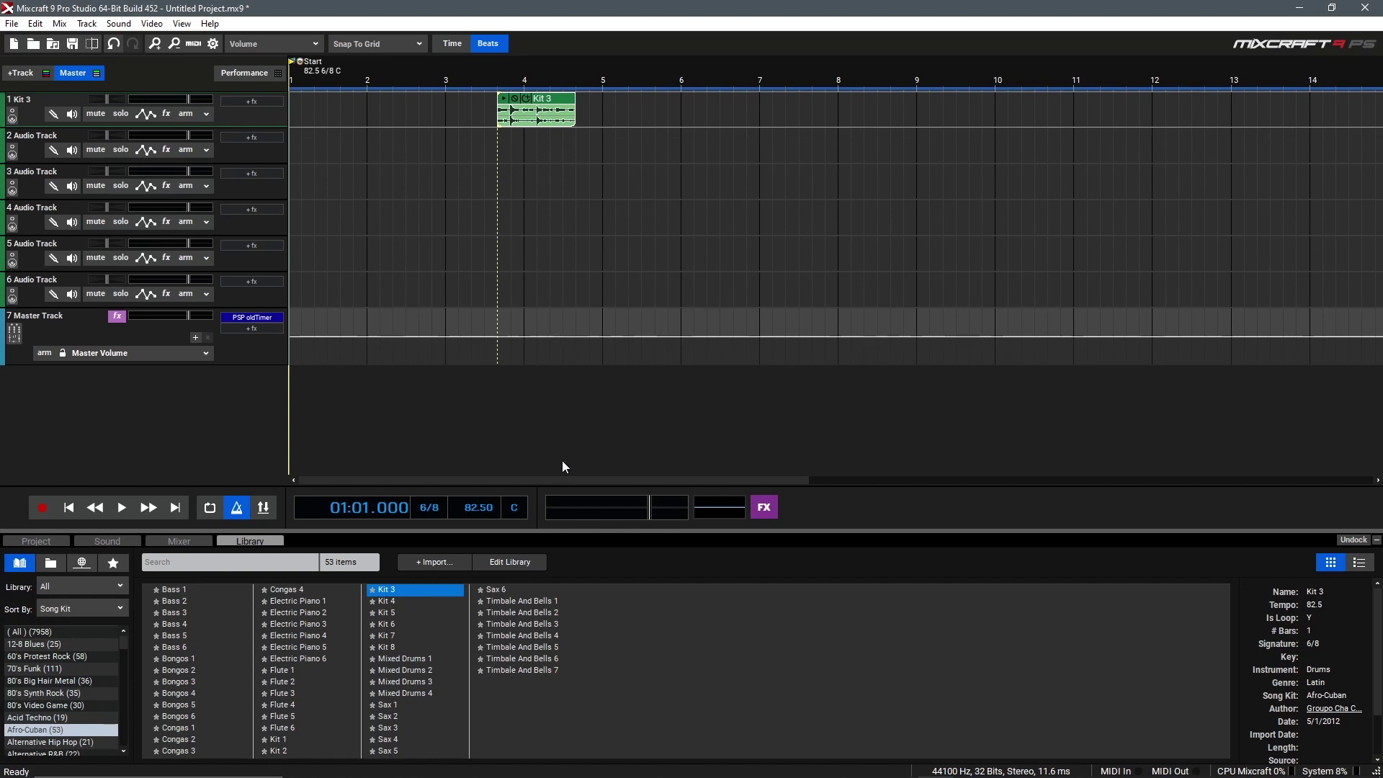
left_click(484, 504)
type("92")
key("Return")
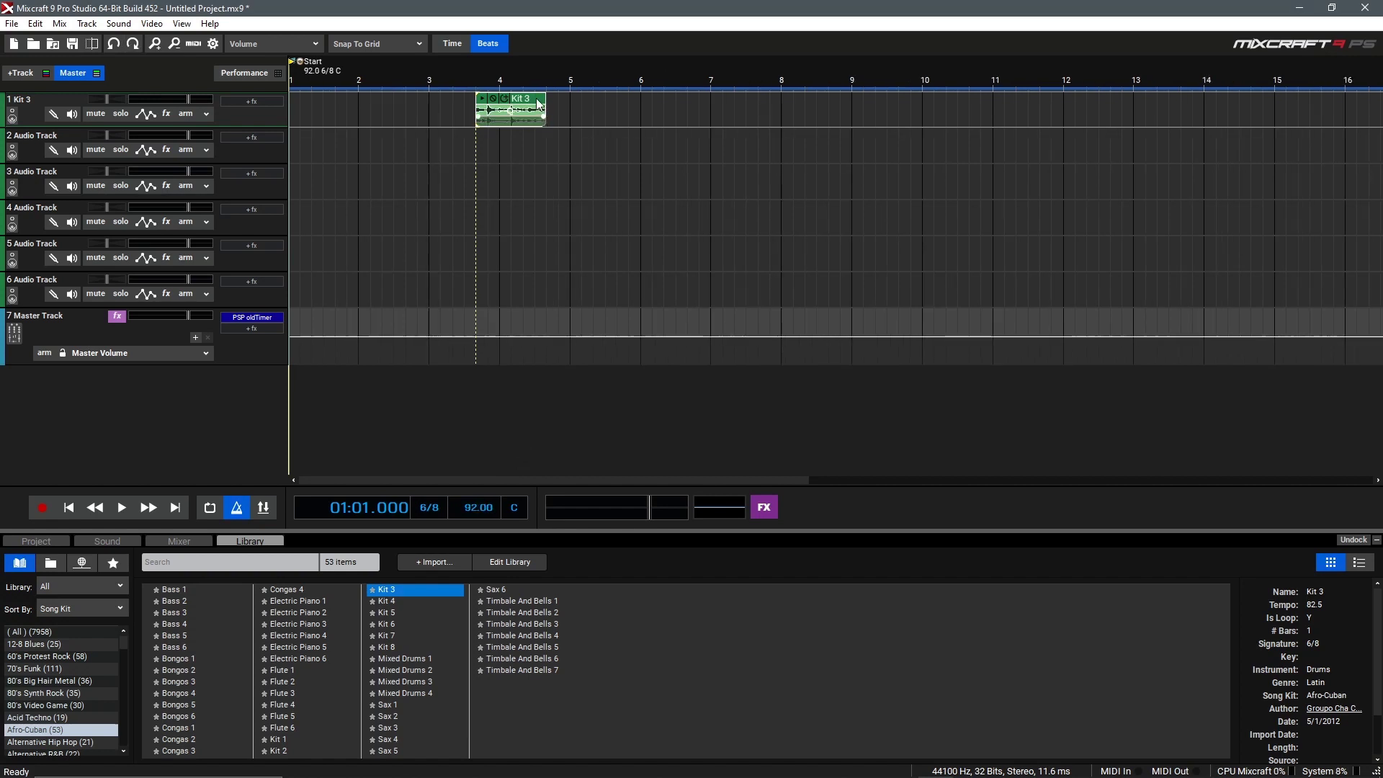
left_click_drag(536, 104, 491, 104)
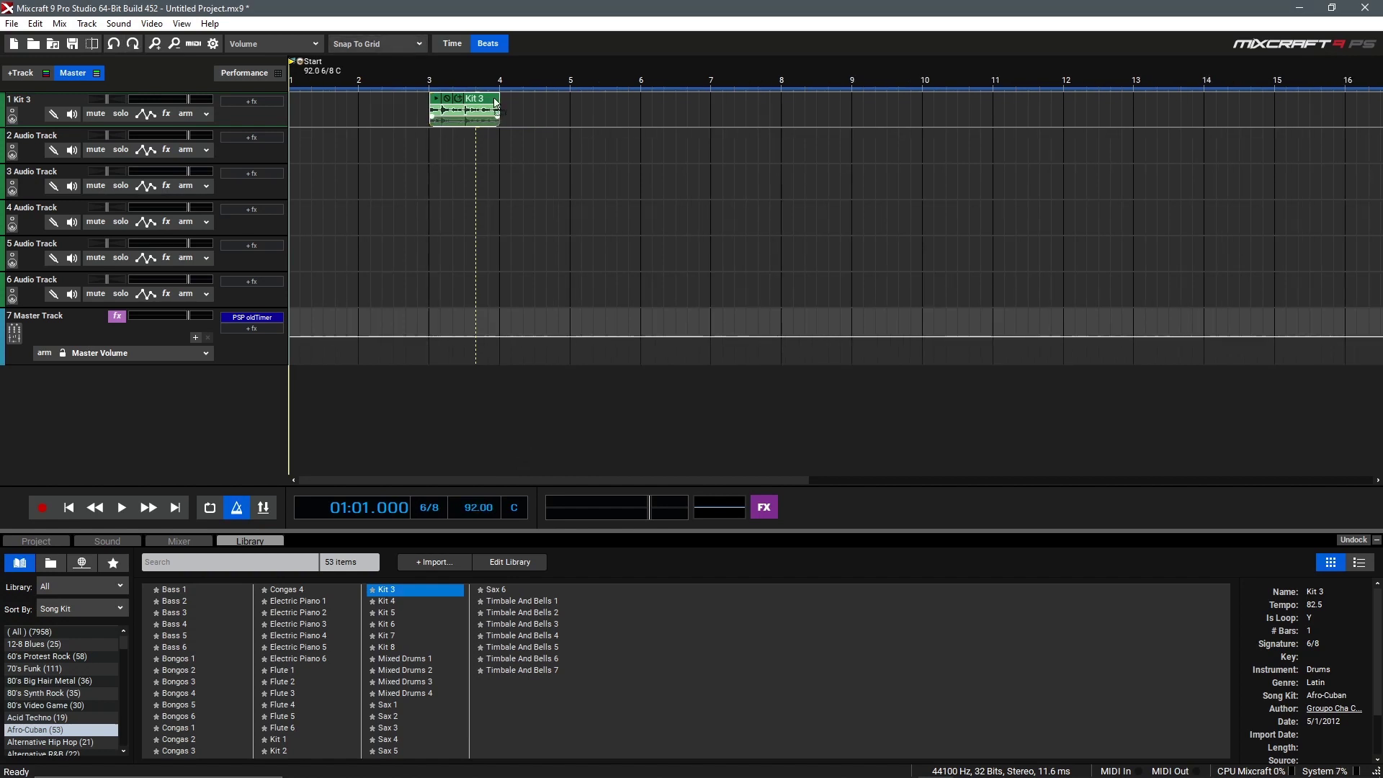
Extend Kit 3, Bongos 3 and Congas 3 loops to bar 7, then play from bar 3
left_click(430, 86)
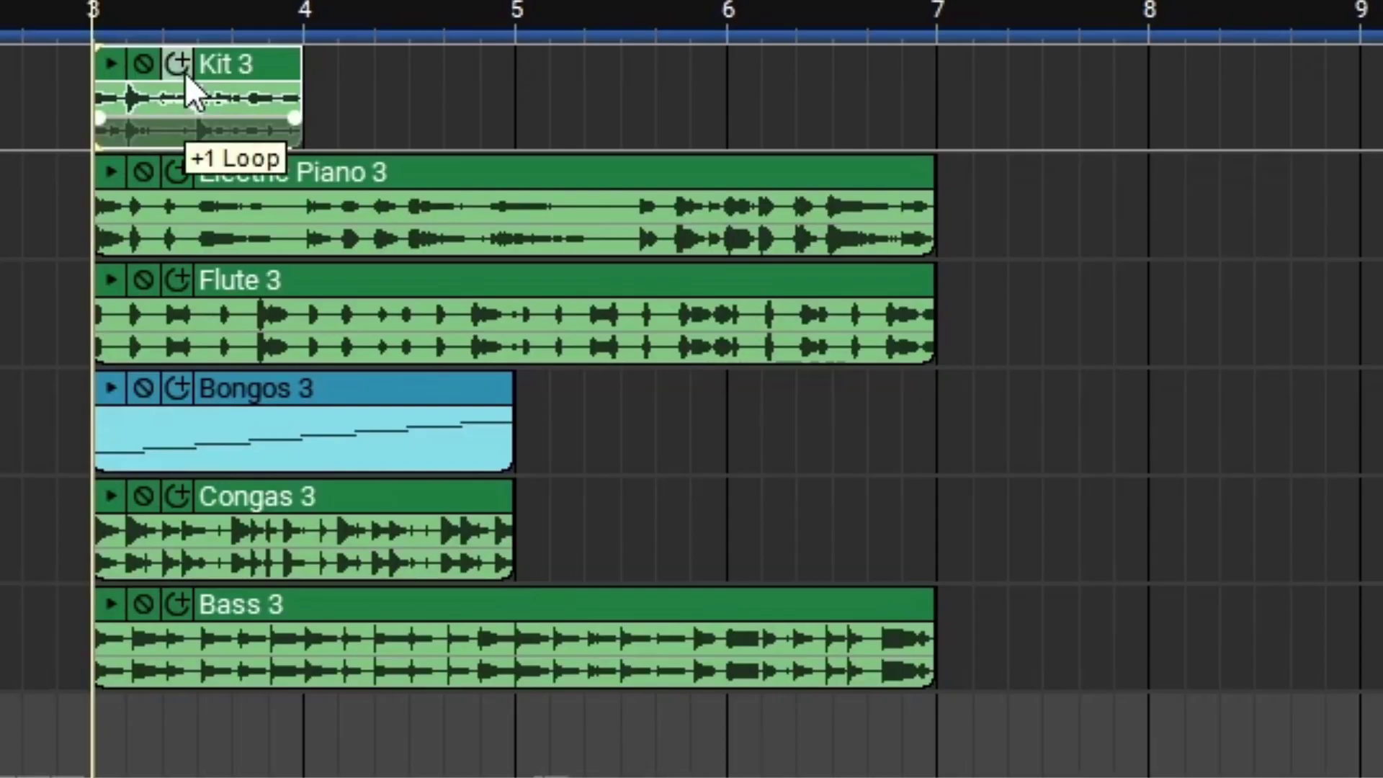
left_click(177, 63)
left_click(178, 63)
left_click(177, 64)
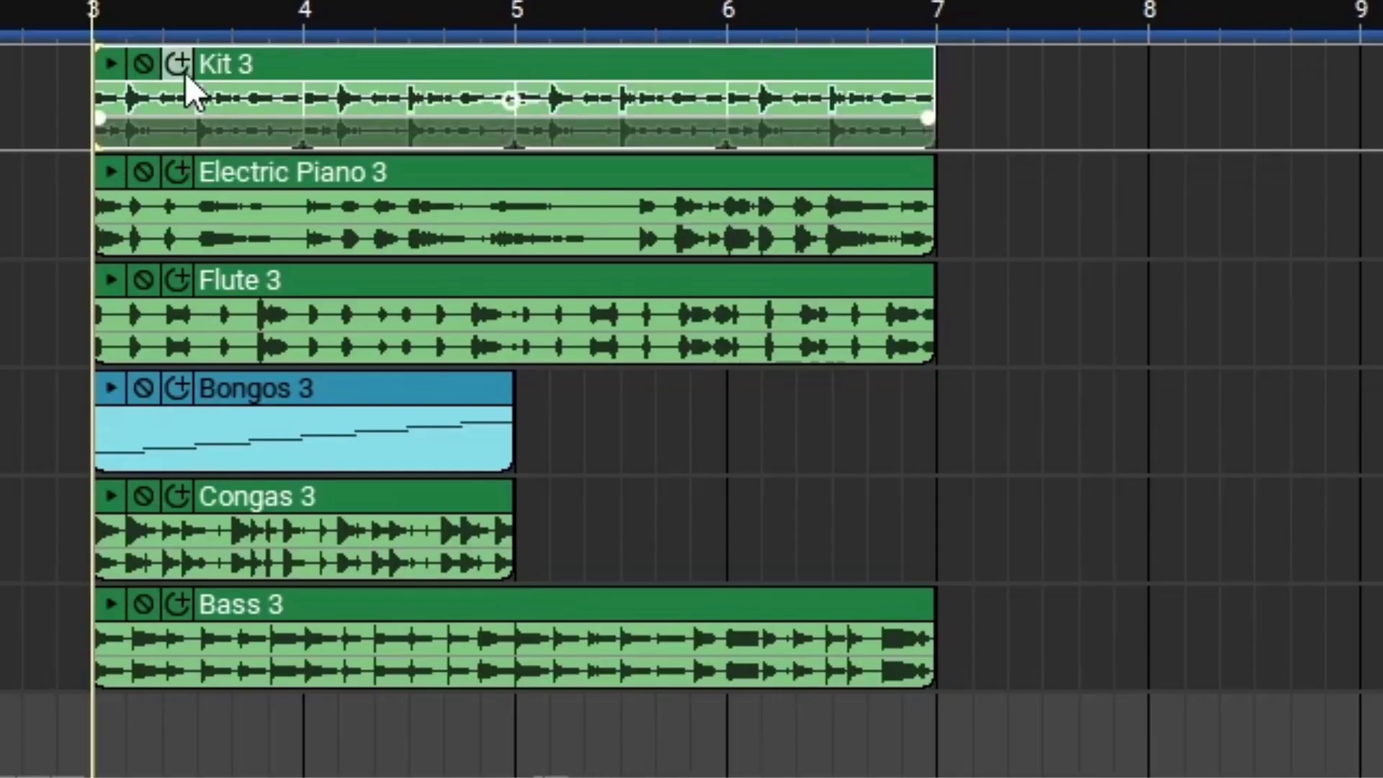
left_click(178, 387)
left_click(178, 495)
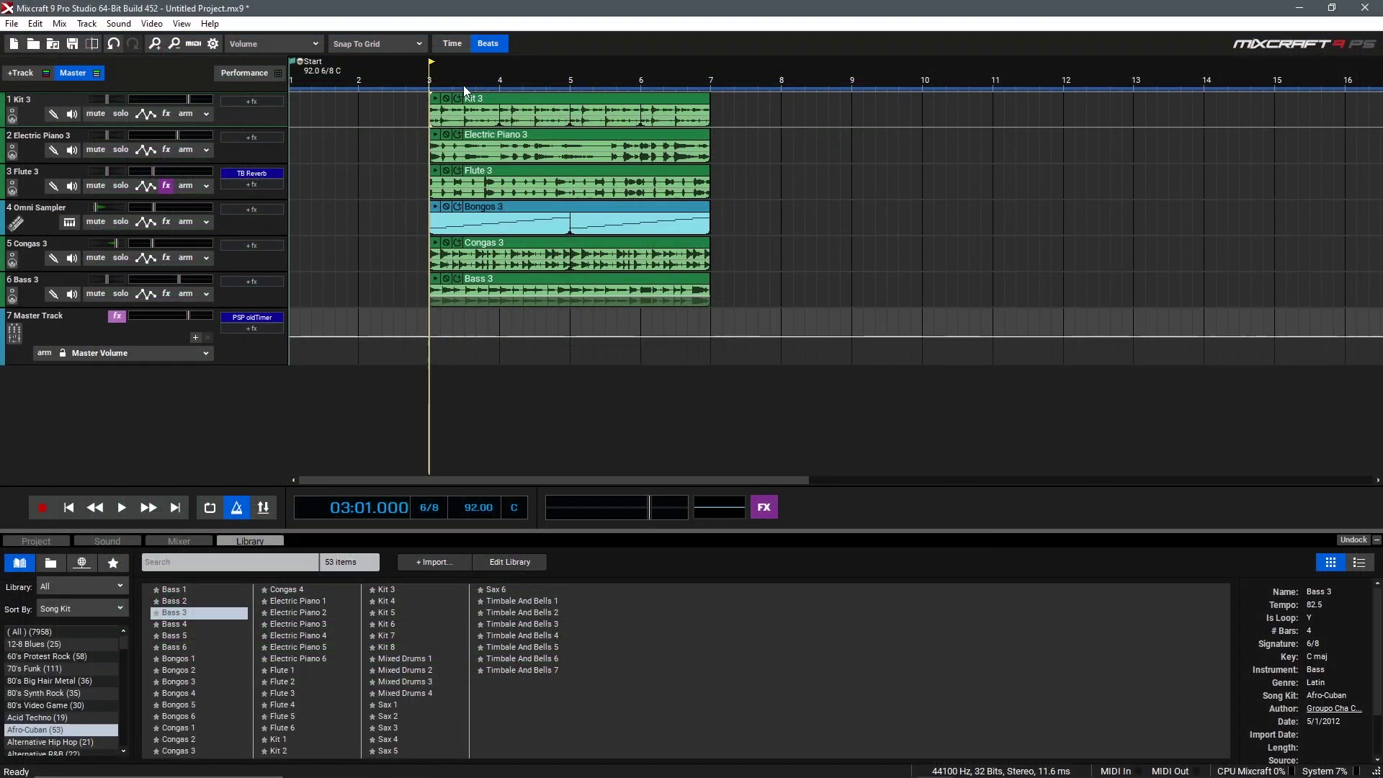
key("space")
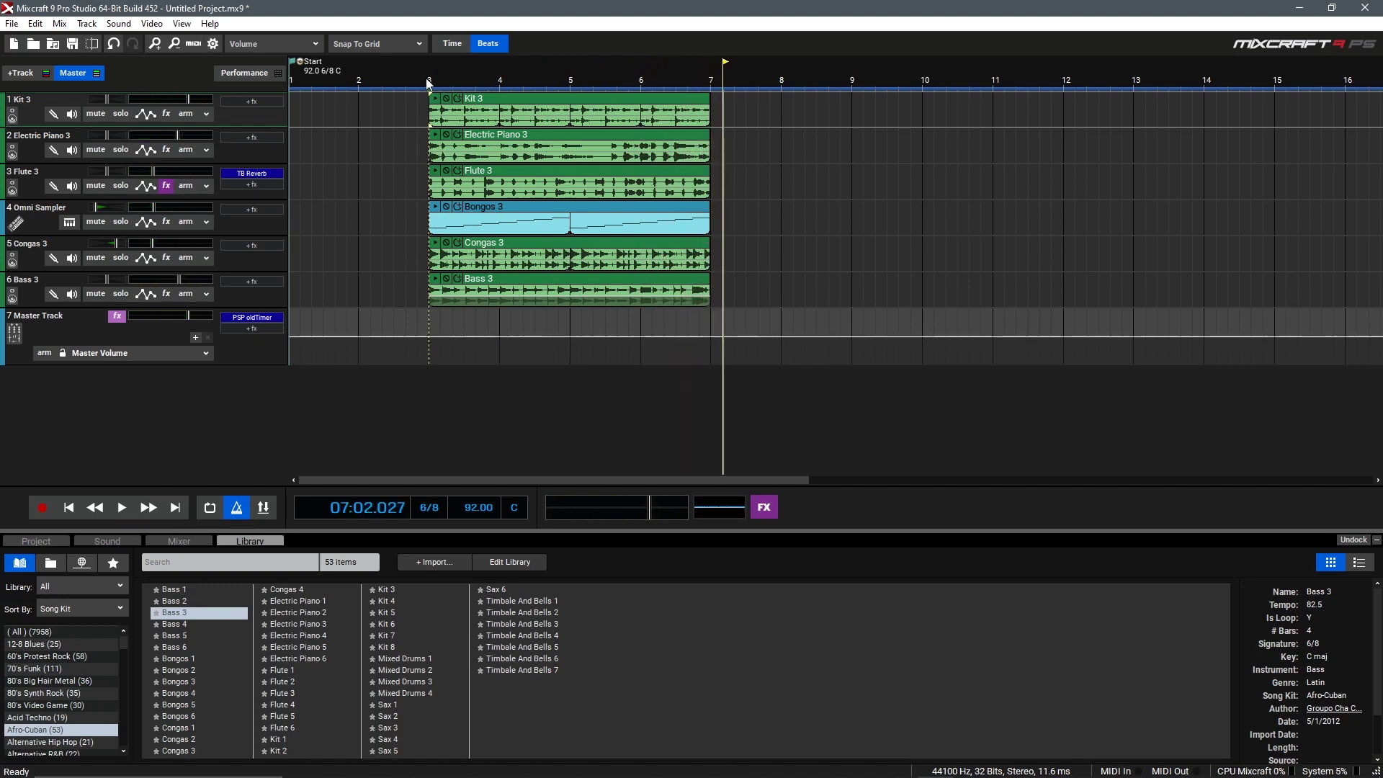
left_click(428, 82)
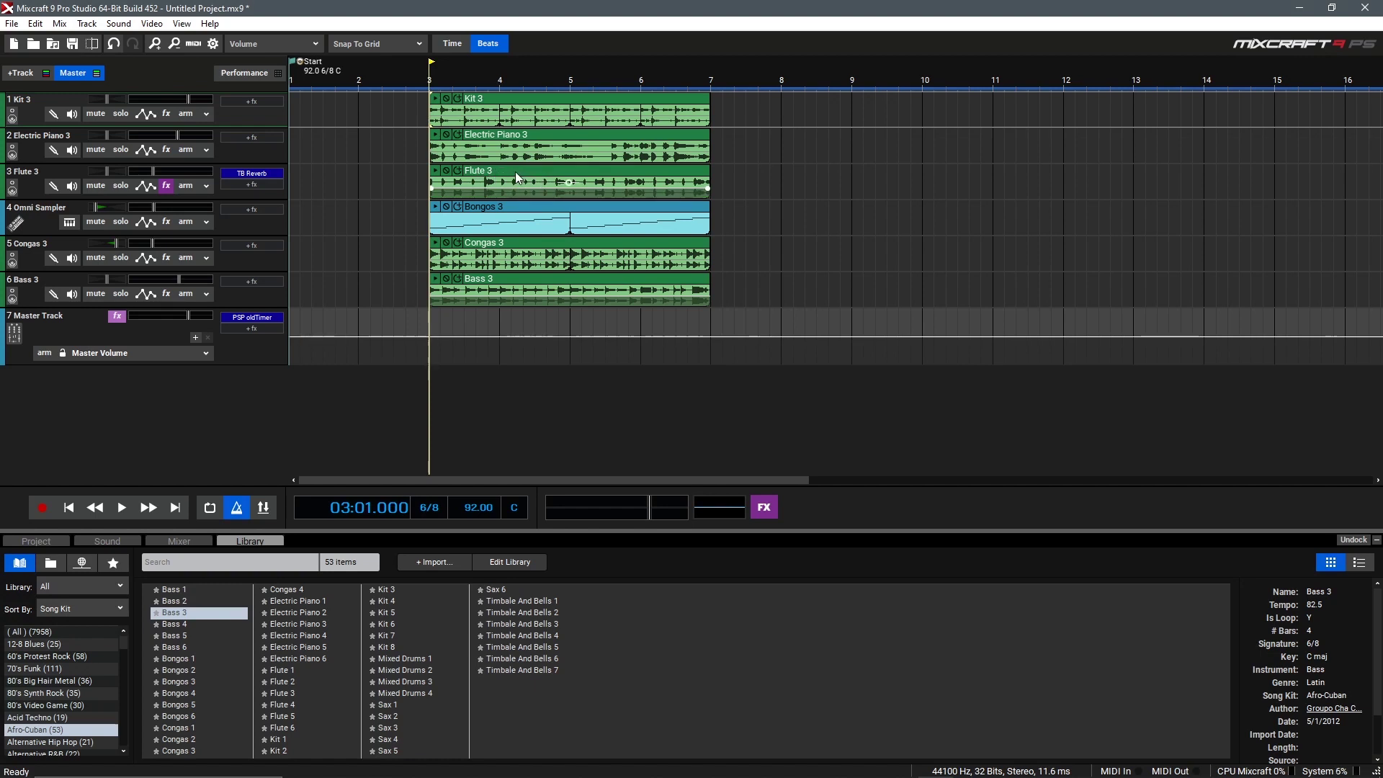
scroll(516, 175, "up", 2)
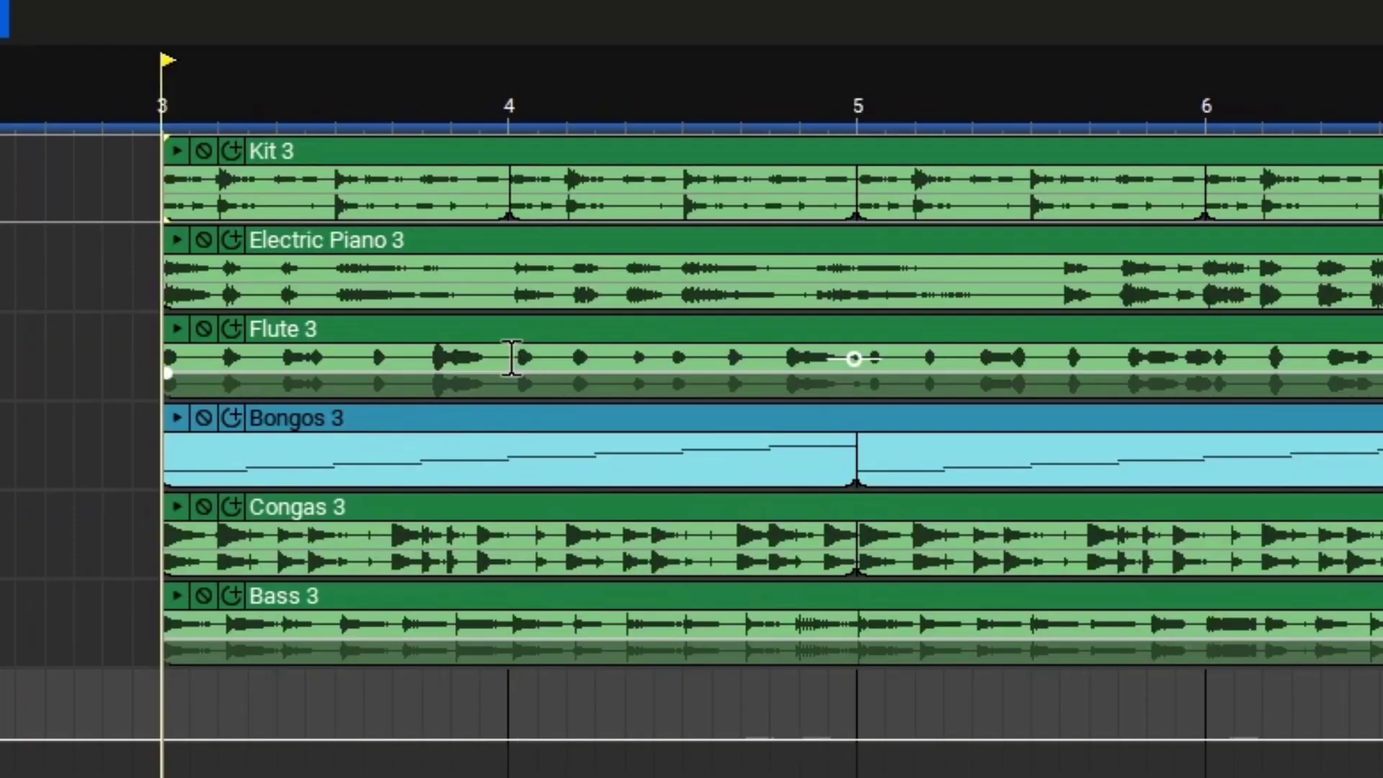
Split Flute 3 at bars 4 and 5 and delete the bar 4–5 clip
left_click(511, 358)
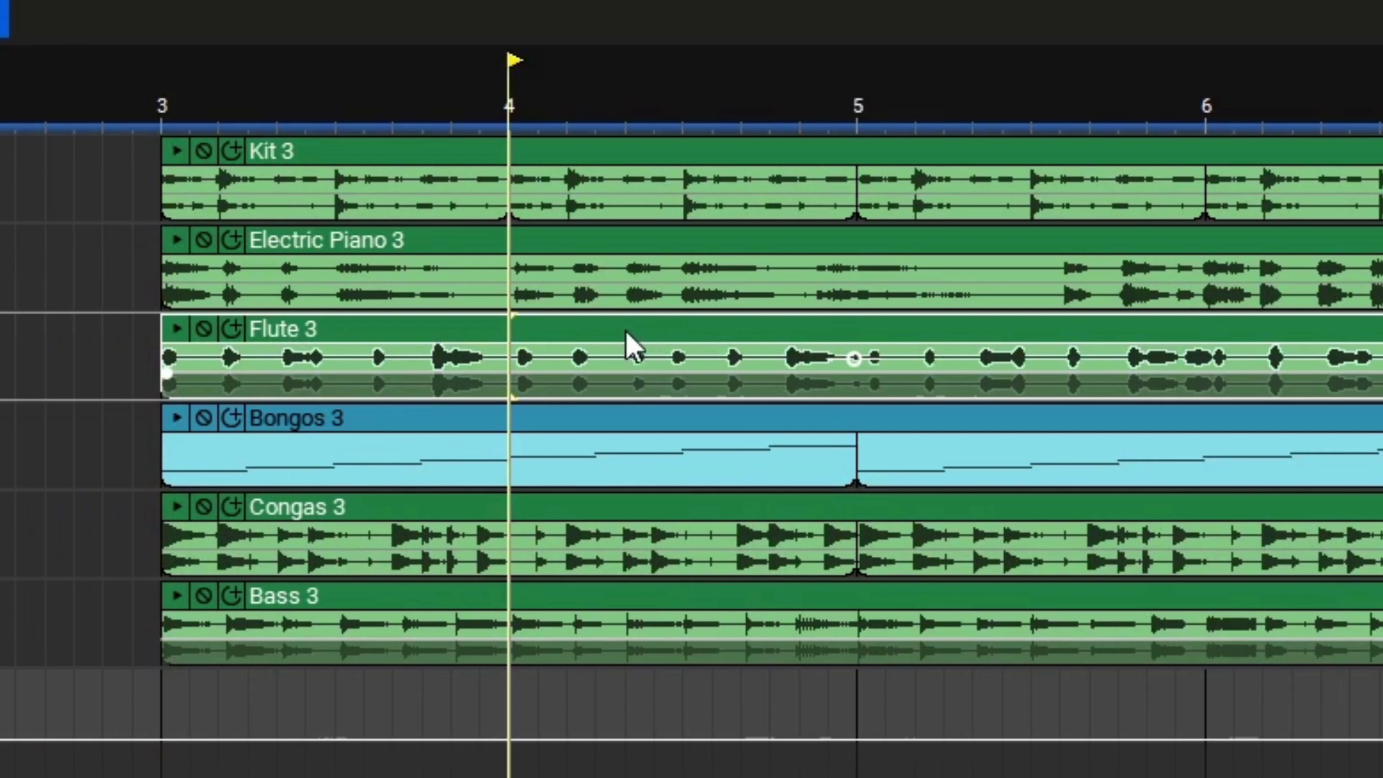
key("s")
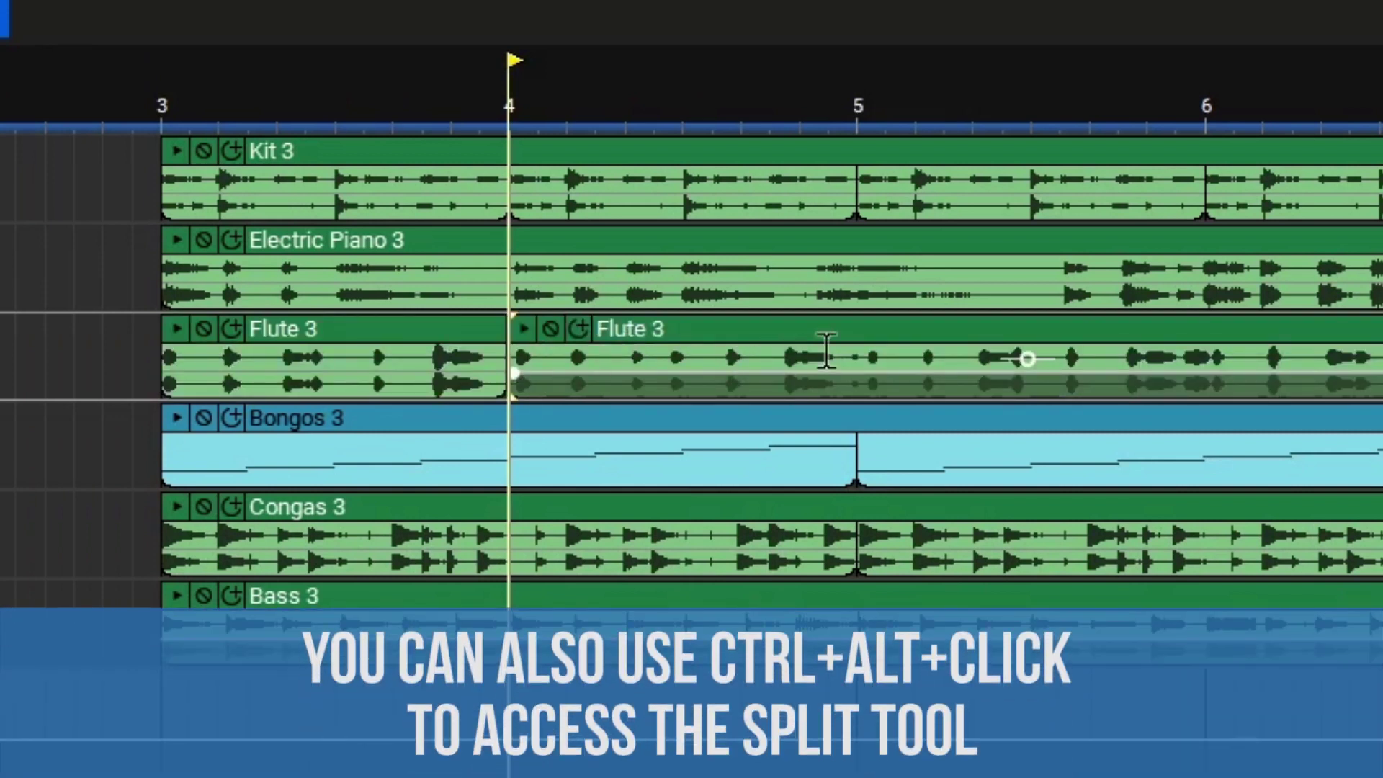
left_click(856, 344)
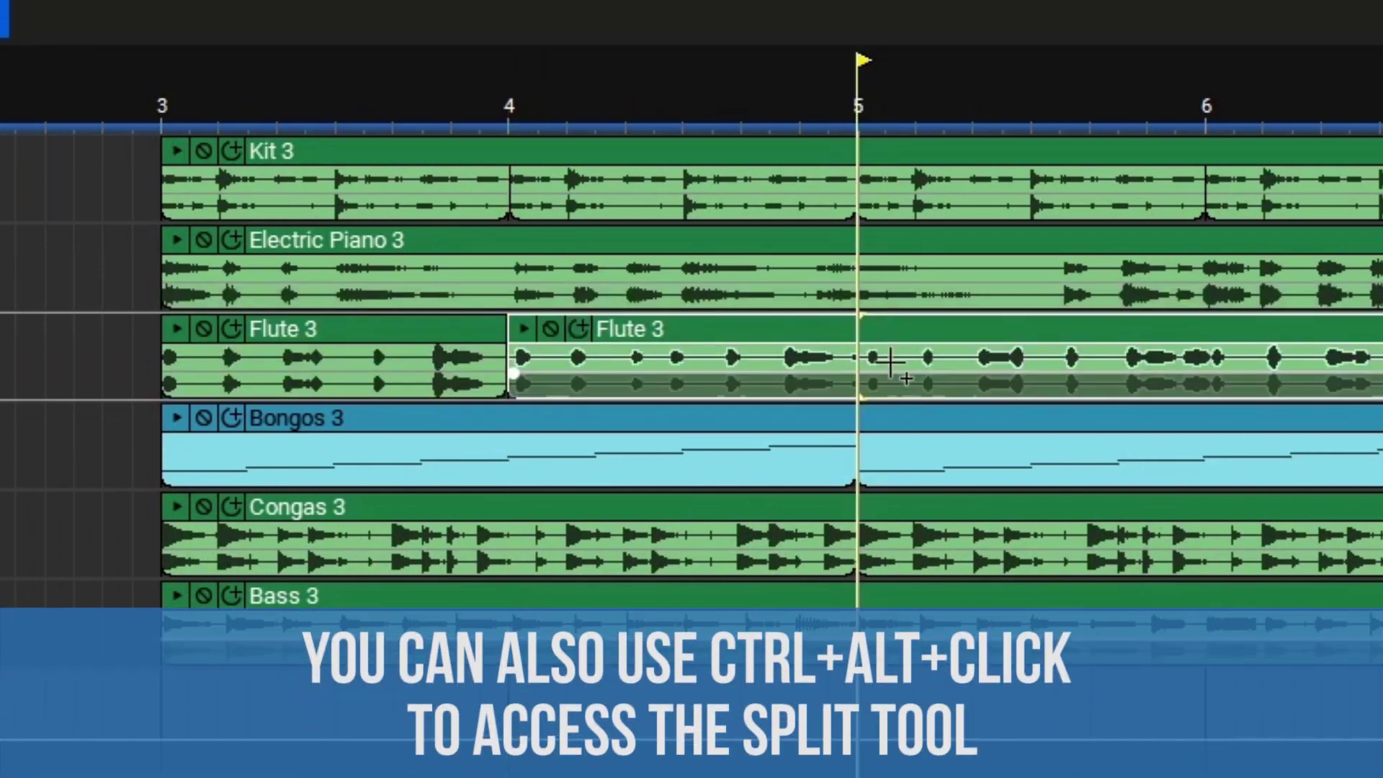
left_click(891, 361, "ctrl+alt")
left_click(771, 339)
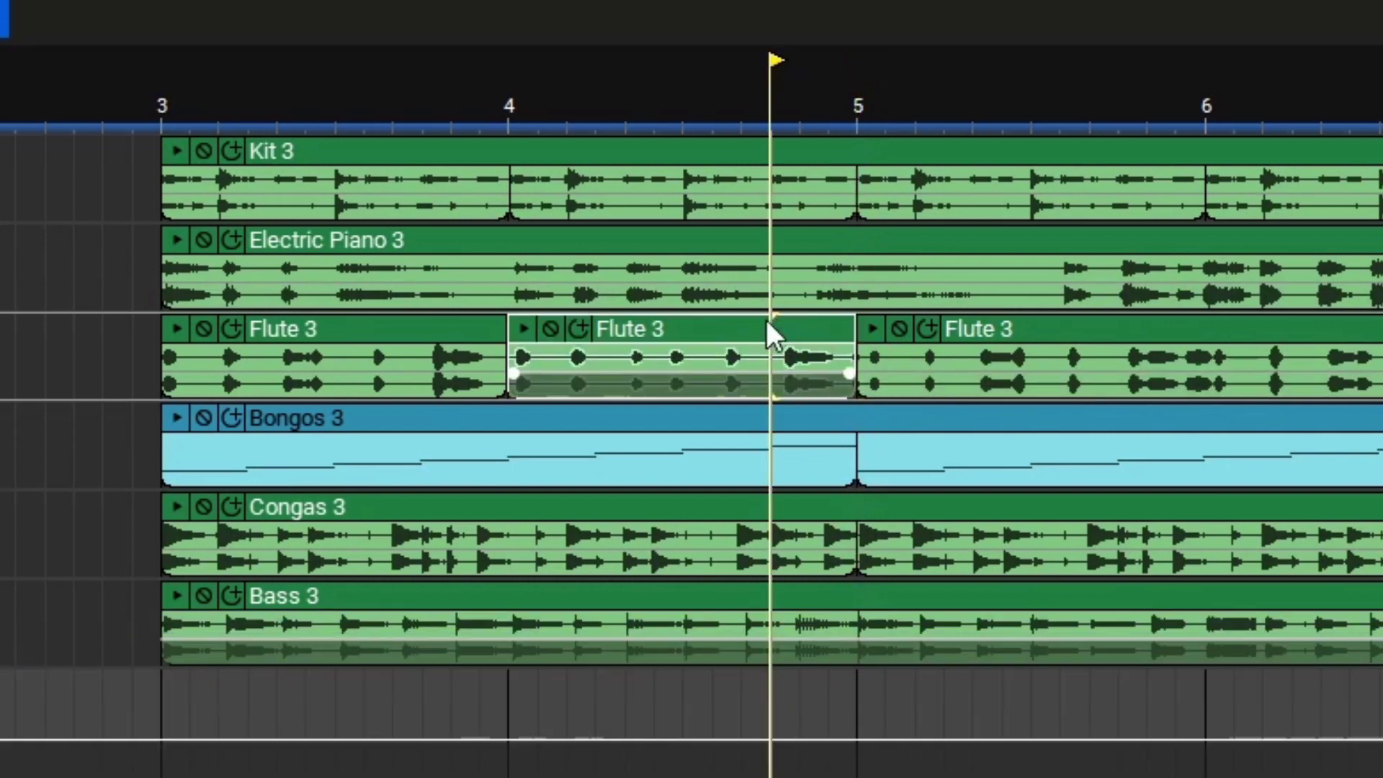
key("Delete")
Copy the bar 3–4 Flute 3 phrase into the bar 4–5 gap
left_click(441, 338)
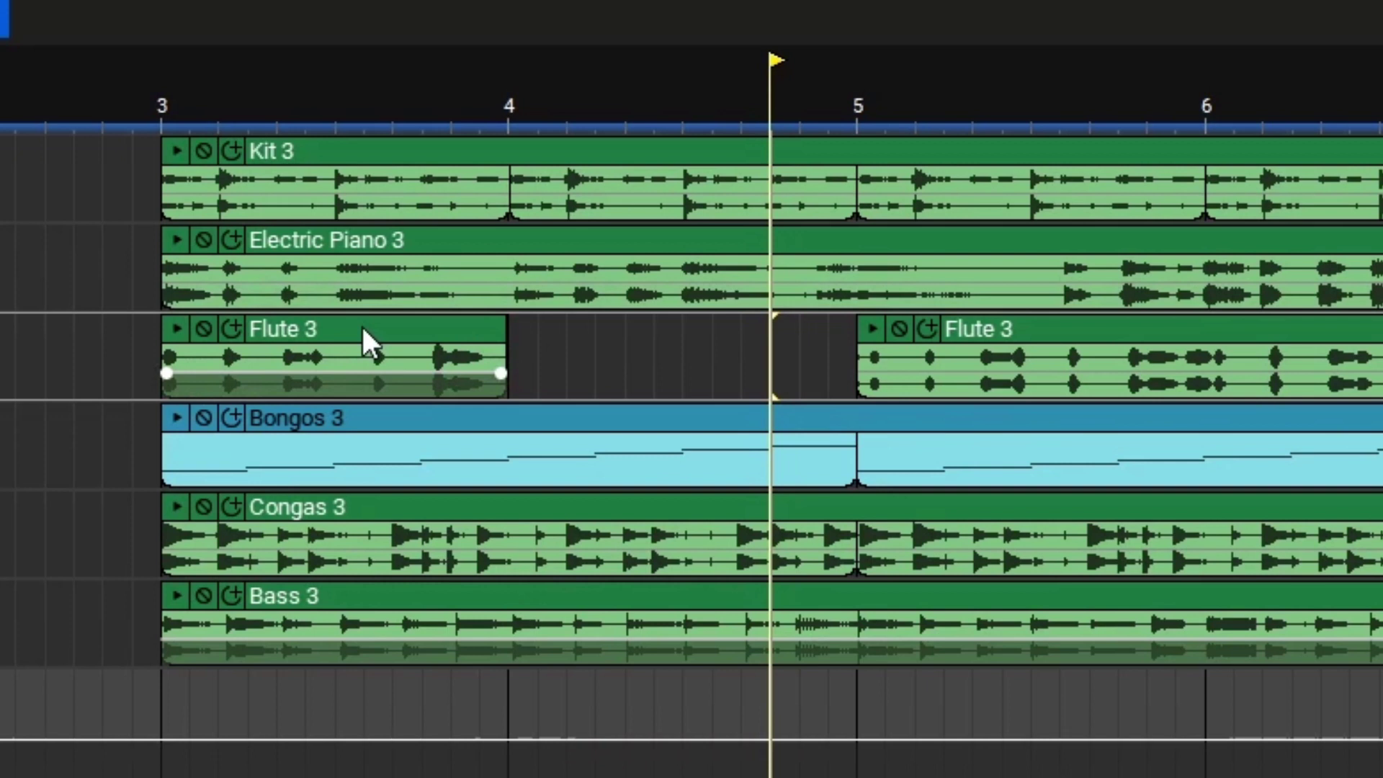
left_click(310, 330)
left_click_drag(309, 330, 654, 329)
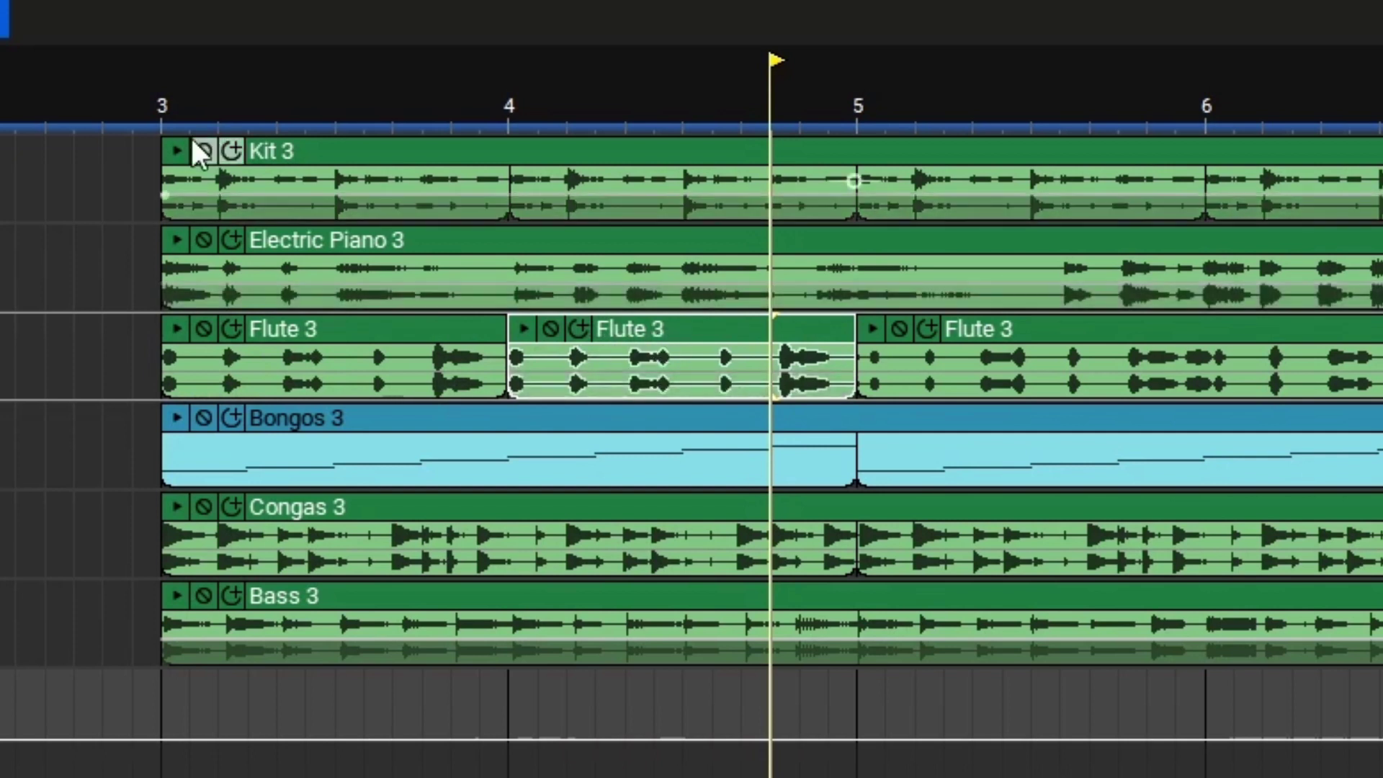
left_click(162, 105)
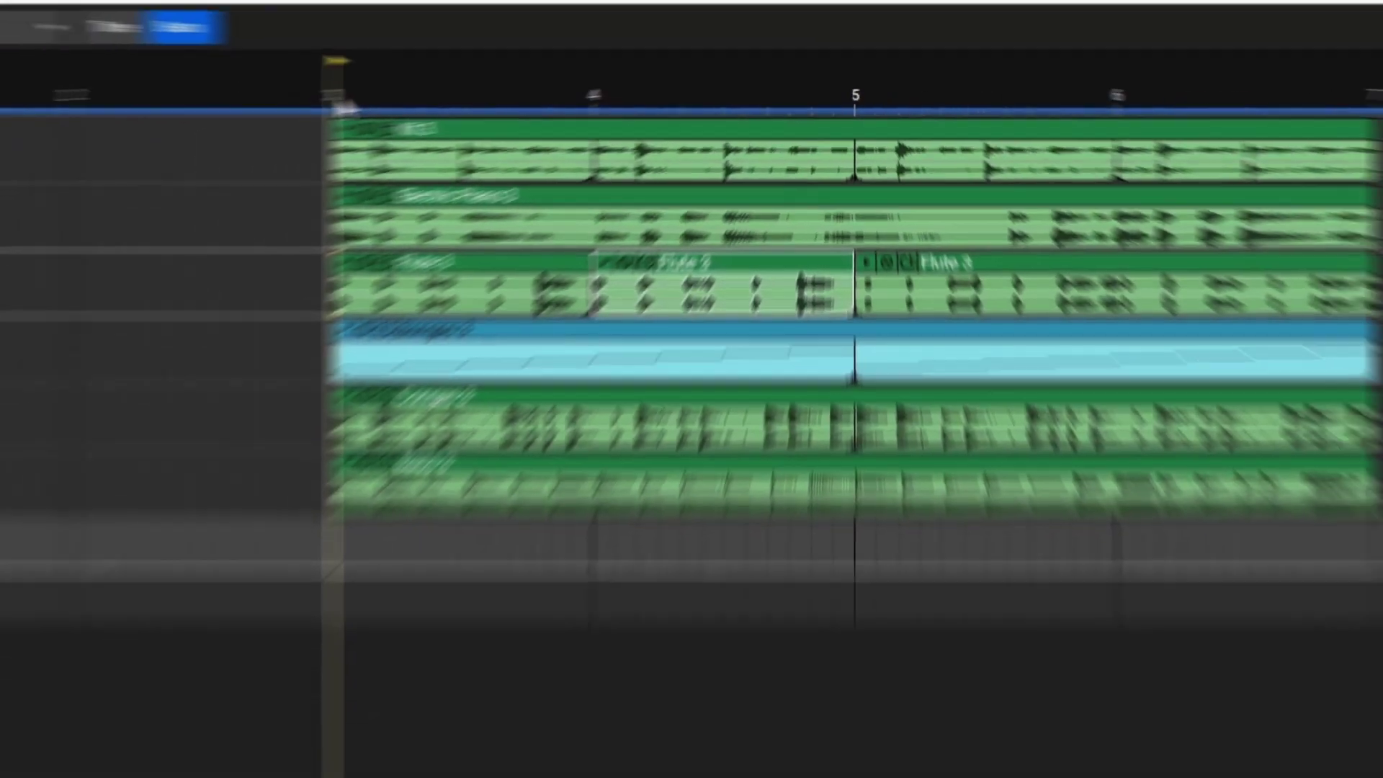
key("space")
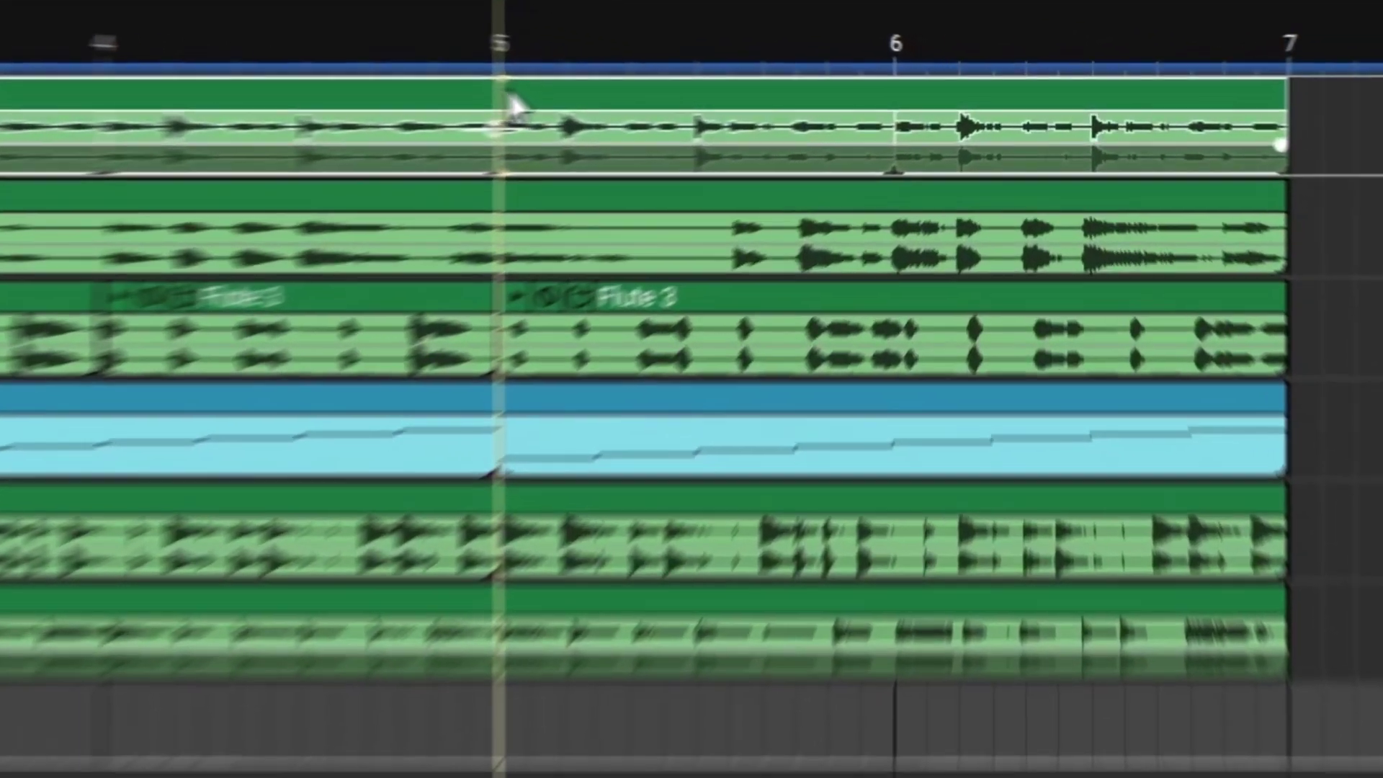
Split Kit 3 at bars 5 and 6, delete the bar 5–6 piece, and preview Kit 6
key("super+t")
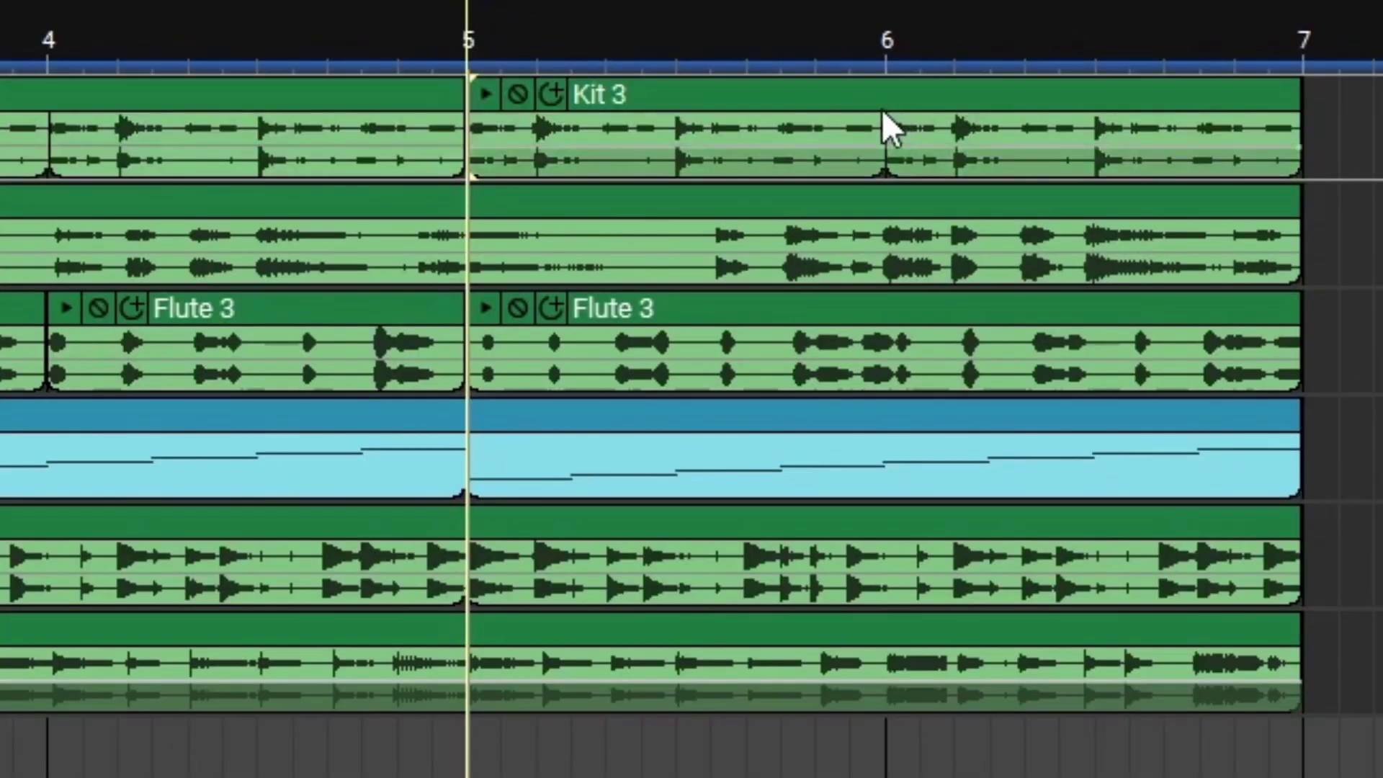
left_click(869, 130)
key("super+t")
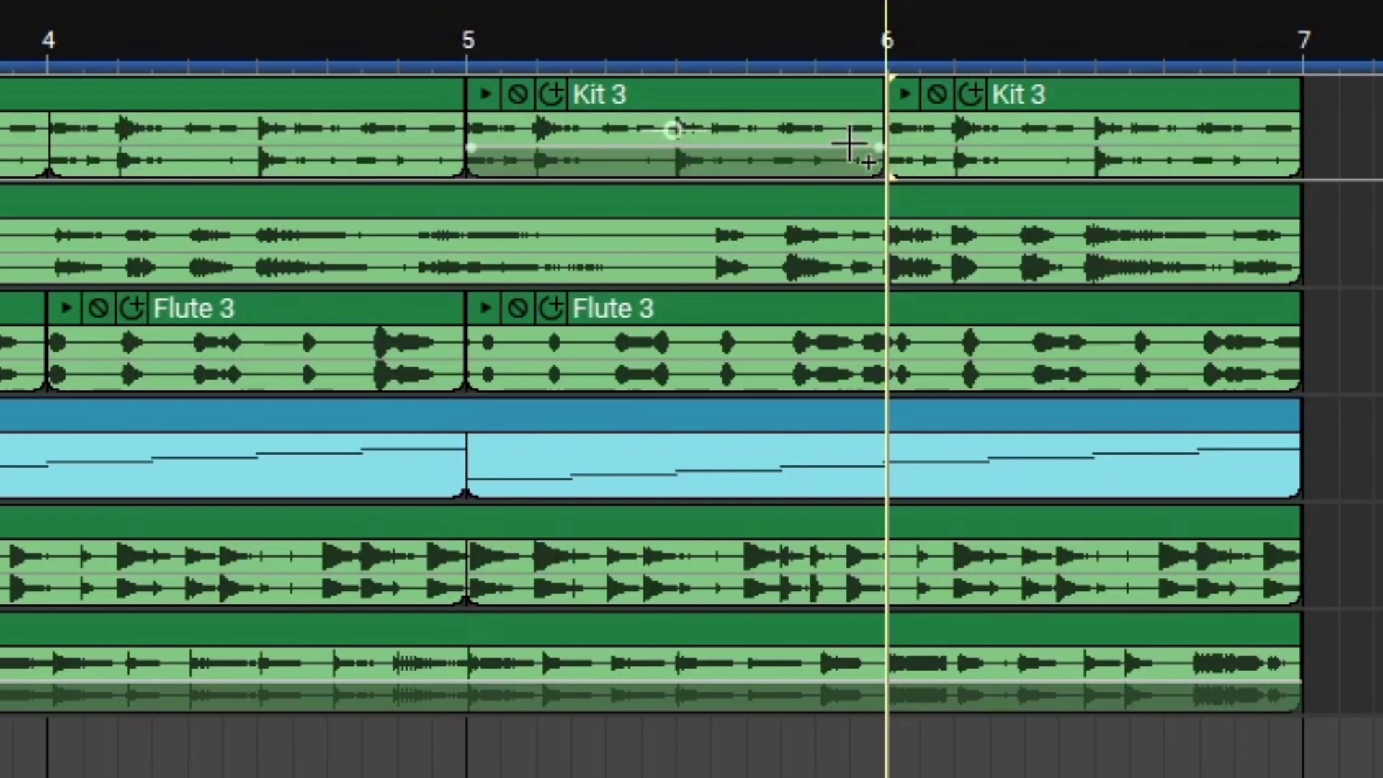
left_click(817, 100)
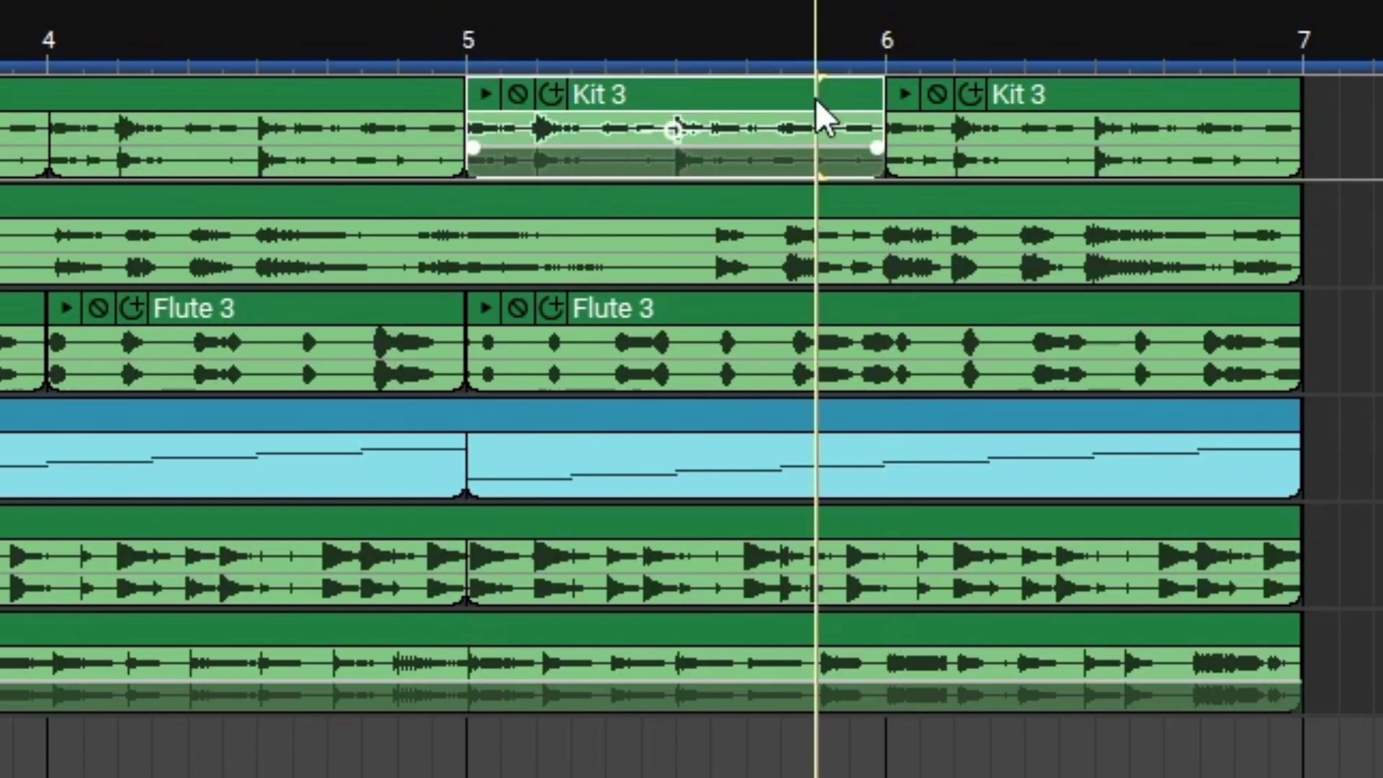
key("Delete")
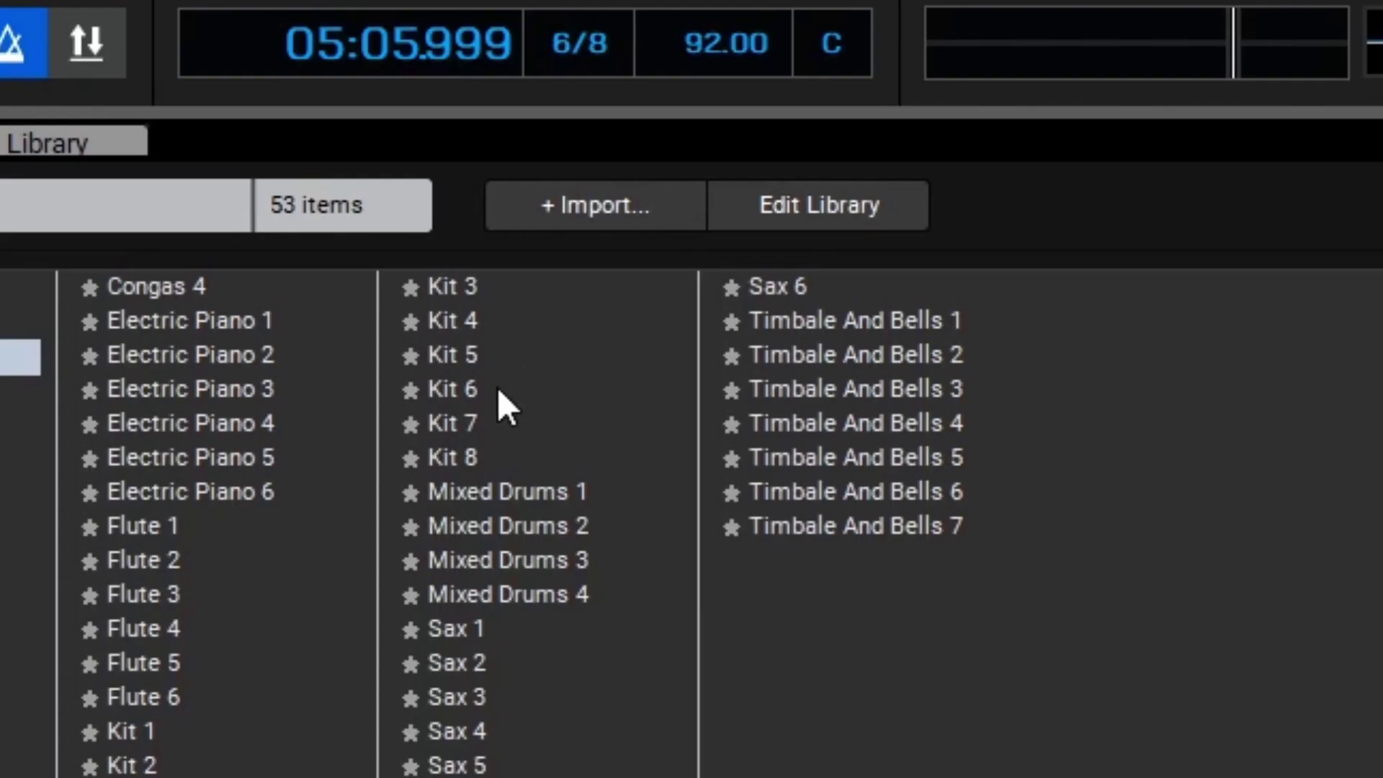
left_click(472, 389)
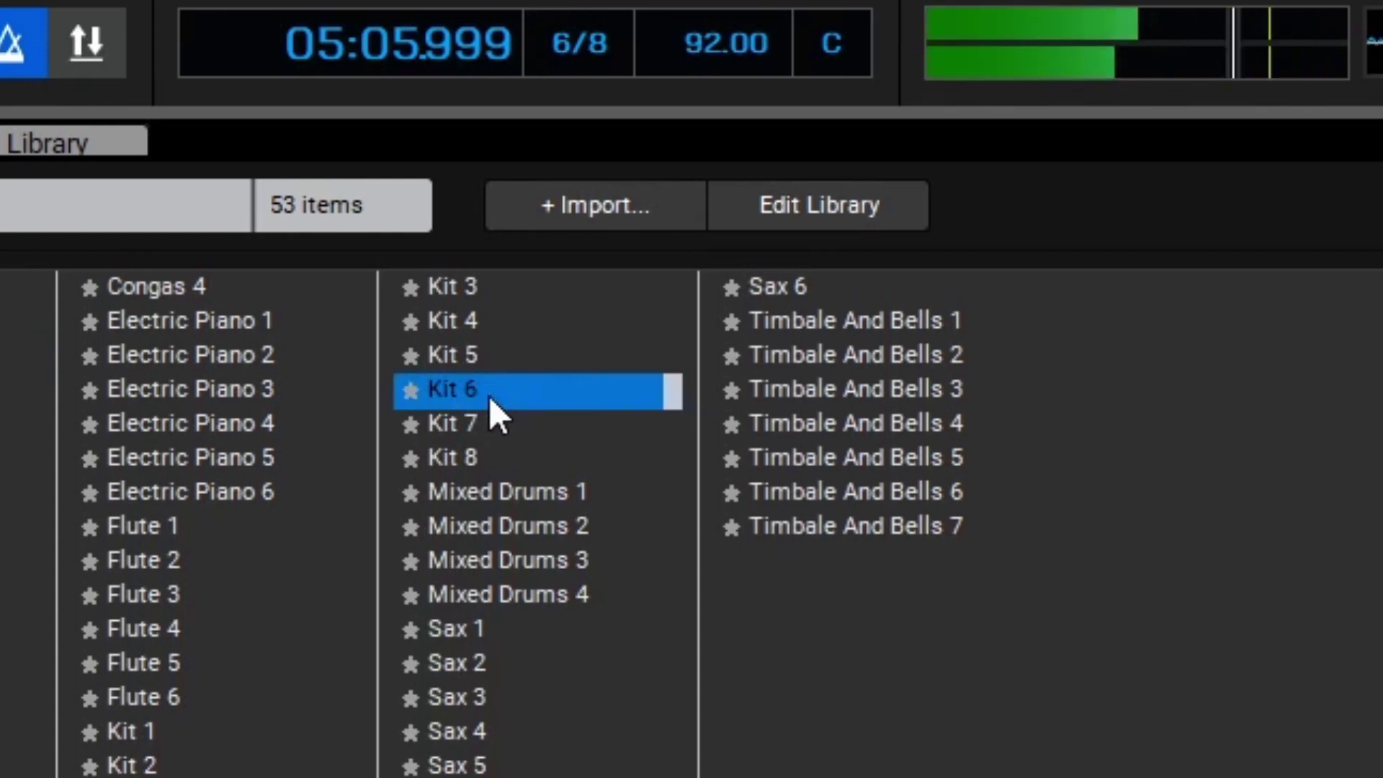
Add Kit 6 to track 1, trim it to one bar, place it in bars 5–6, and play from bar 3
left_click_drag(468, 395, 1382, 0)
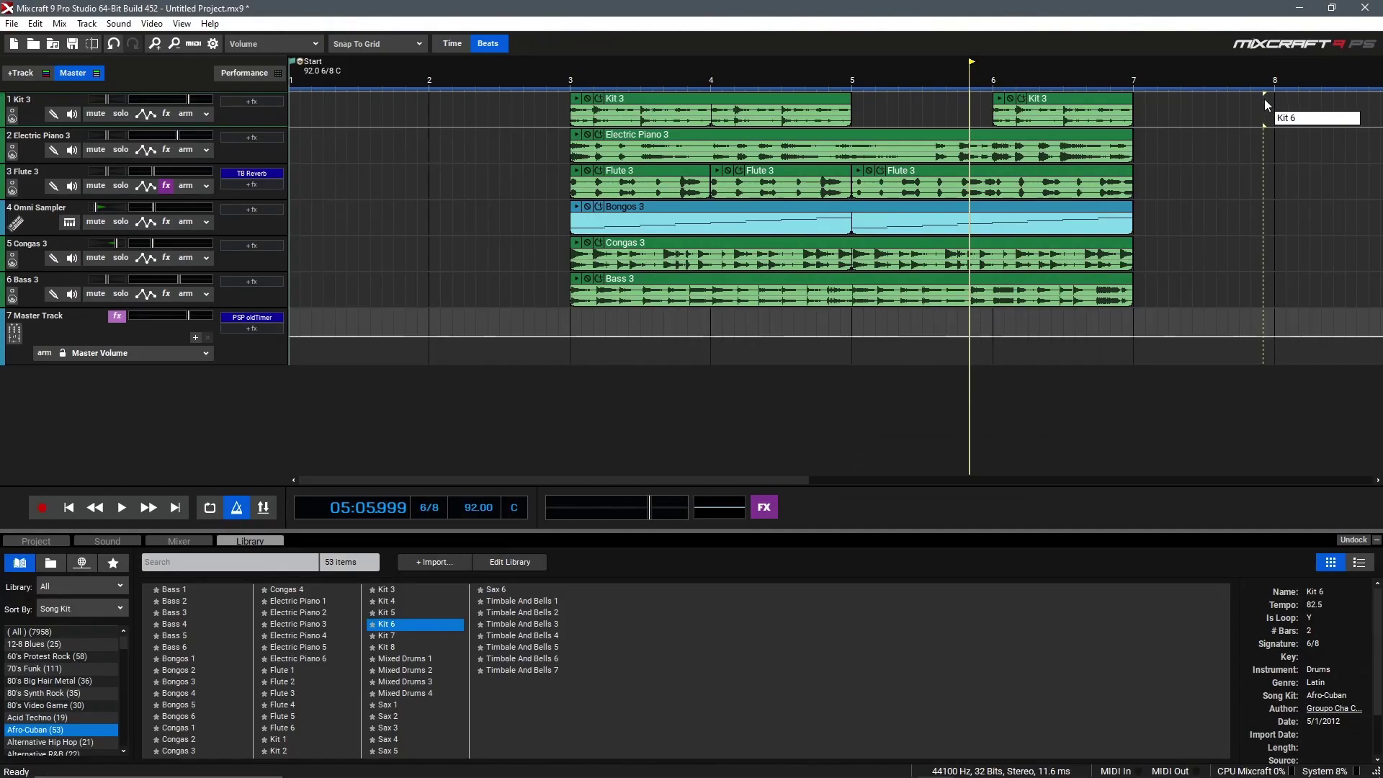
left_click_drag(1265, 105, 1267, 100)
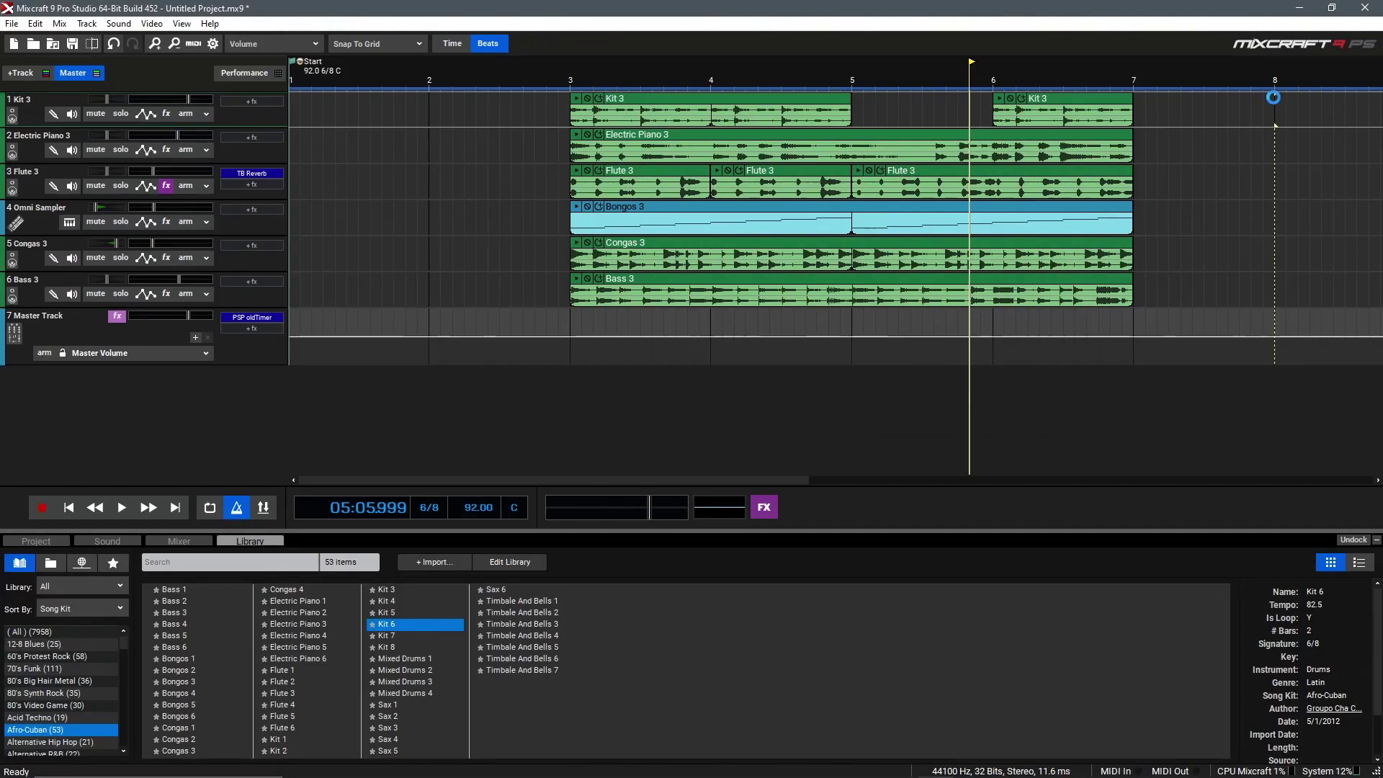
scroll(1260, 108, "down", 2)
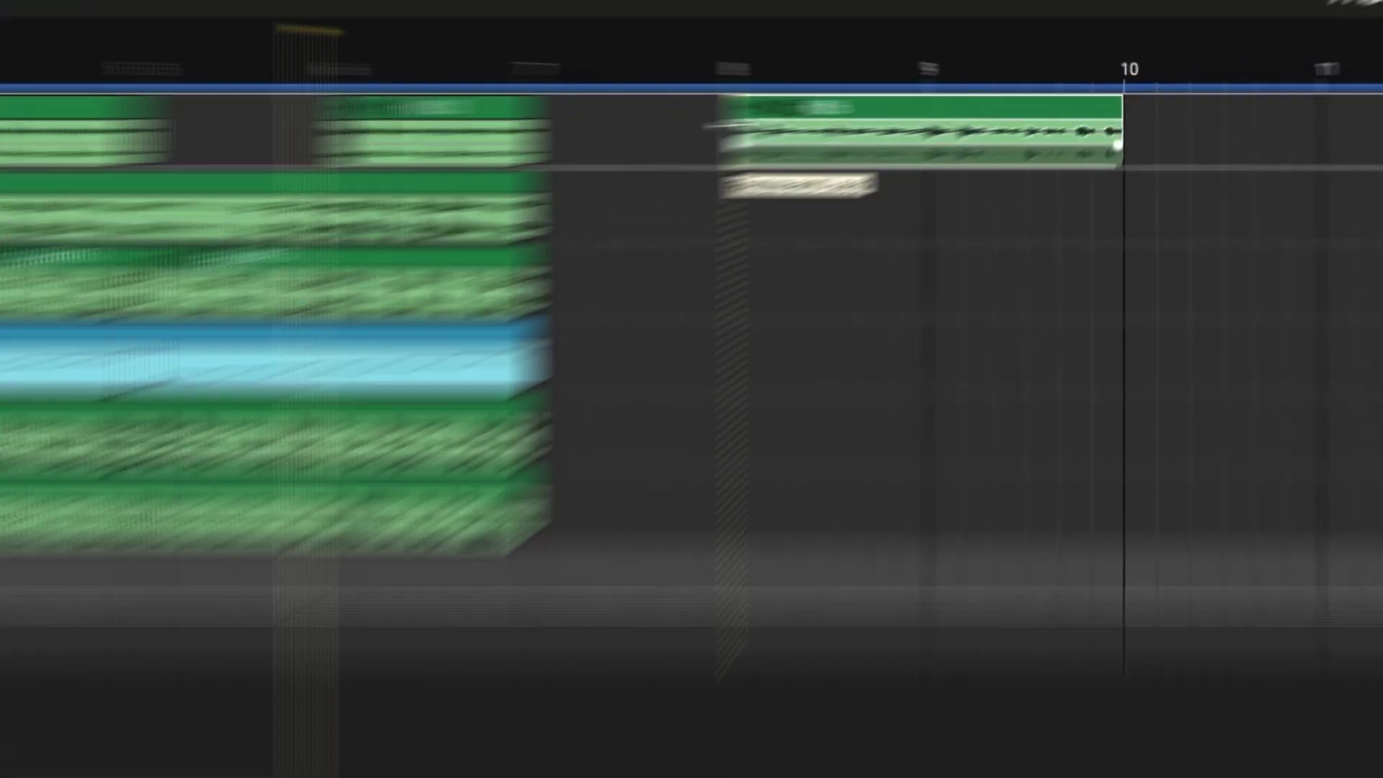
left_click_drag(945, 107, 141, 110)
left_click_drag(713, 109, 711, 110)
left_click(165, 72)
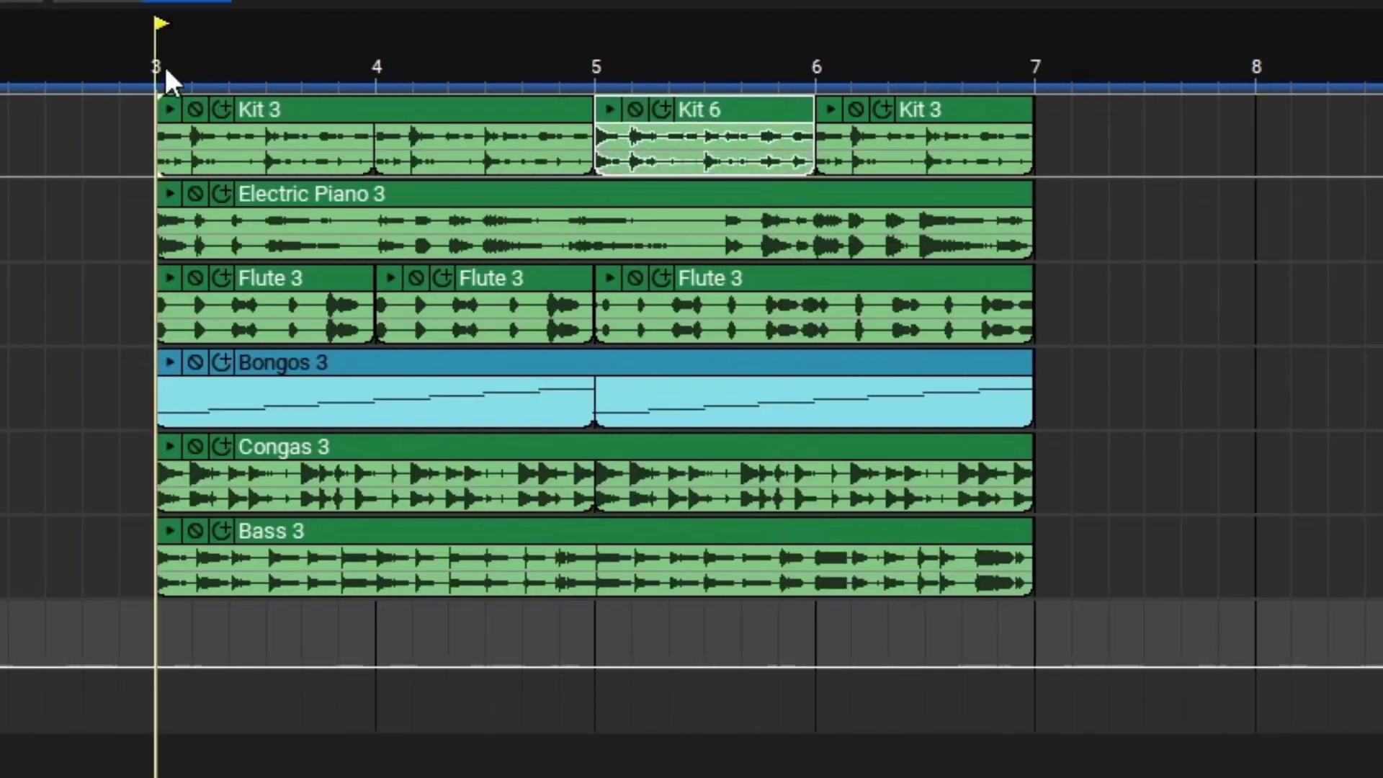
key("space")
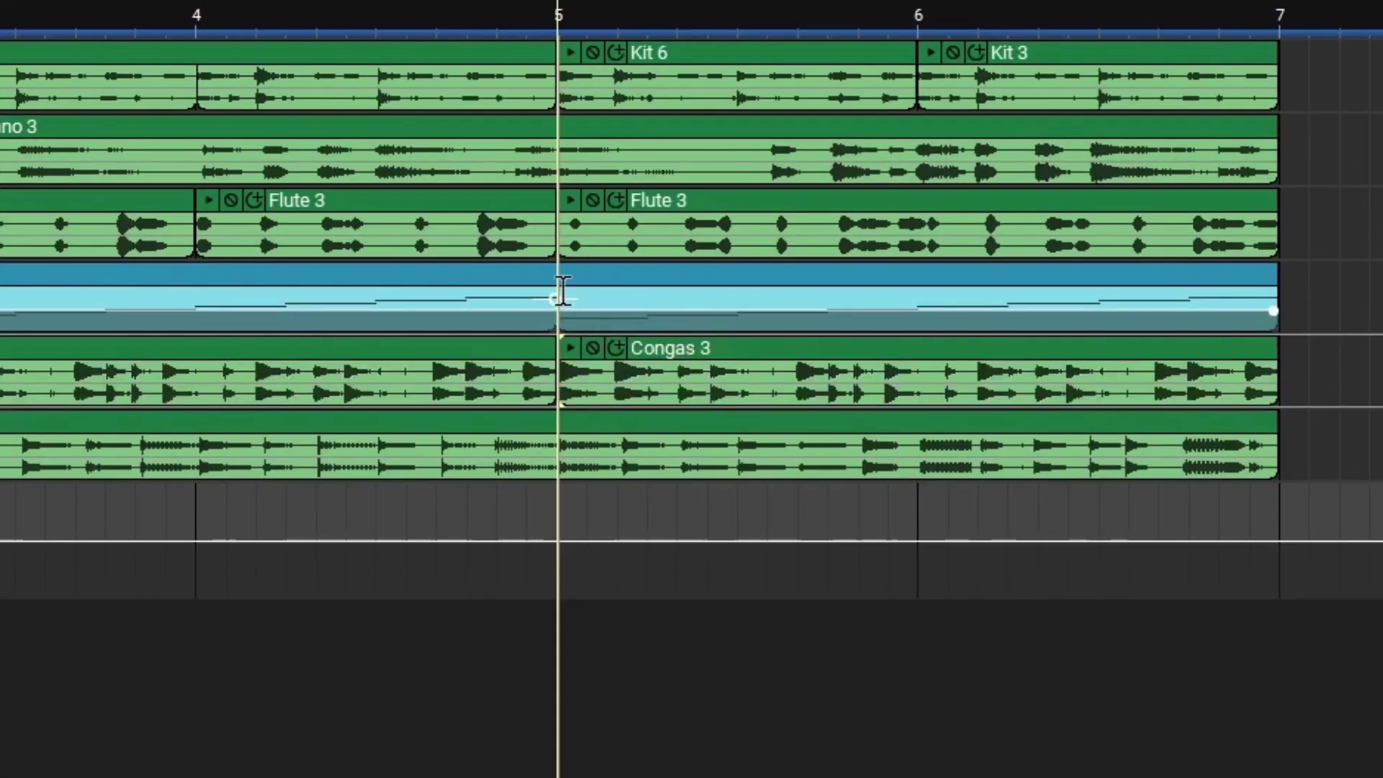
Split Bongos 3 at bar 5, delete its remainder, and remove the Congas 3 clip after bar 5
left_click(560, 292)
left_click(736, 279)
key("Delete")
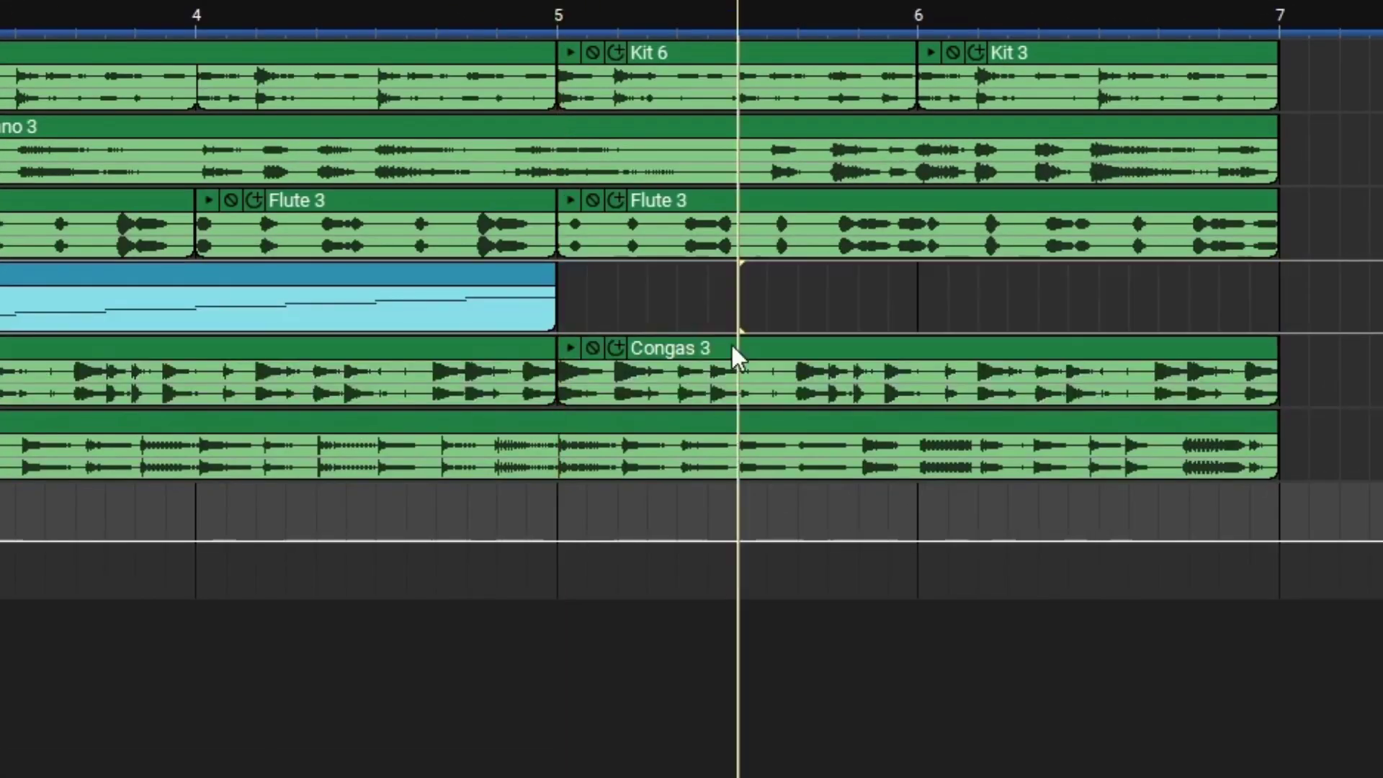
left_click(730, 342)
key("Delete")
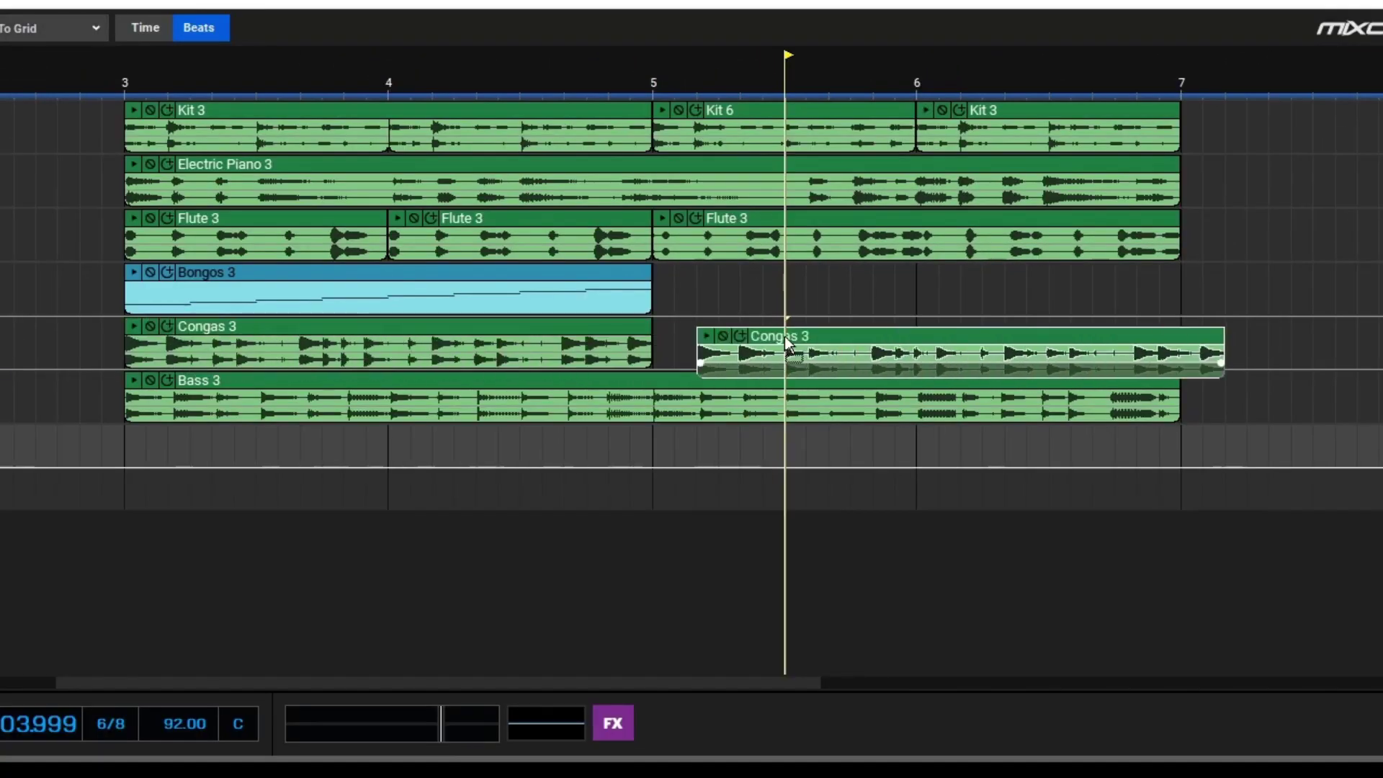
left_click_drag(787, 342, 741, 322)
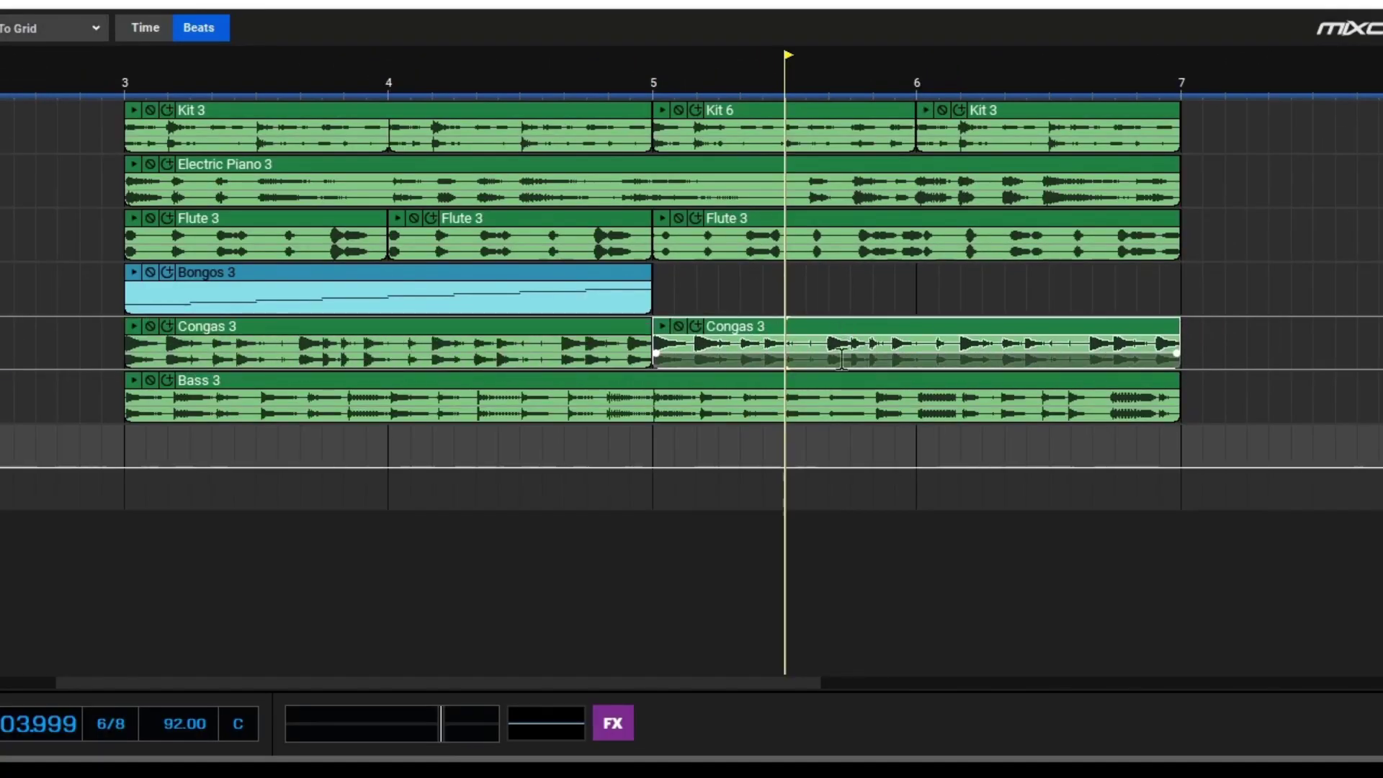
Squeeze Congas 3 into bar 5 for double speed, then add a copy trimmed to bars 6–7
left_click(915, 344)
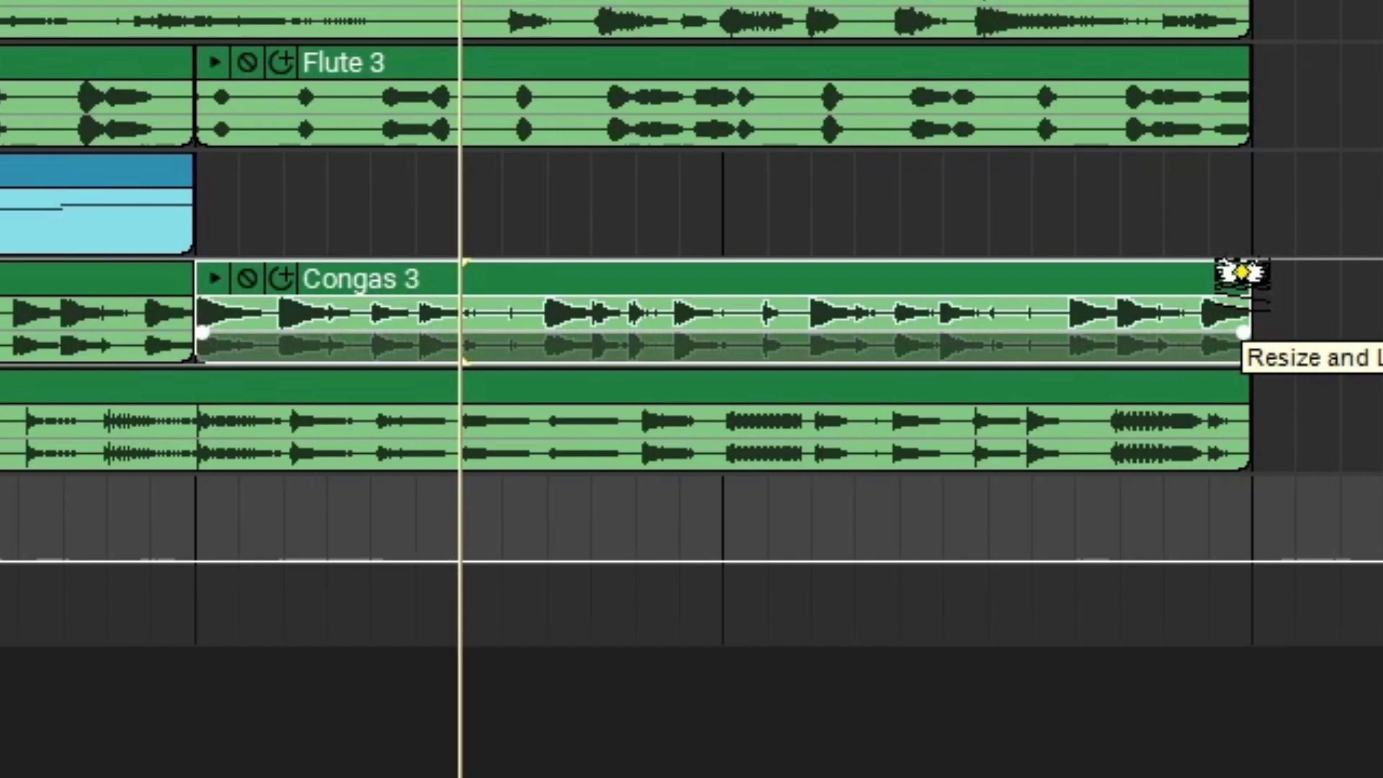
left_click_drag(1241, 272, 721, 271)
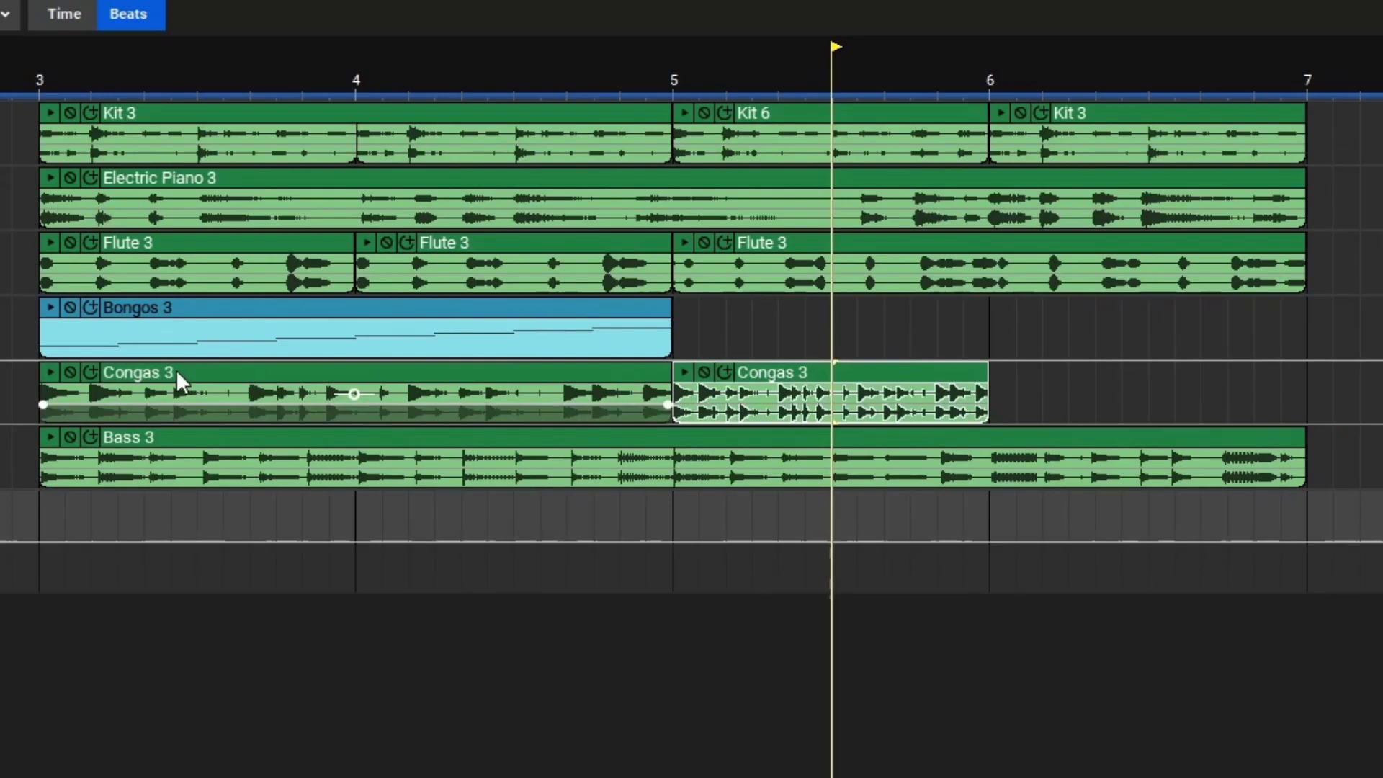
left_click_drag(177, 373, 1131, 384)
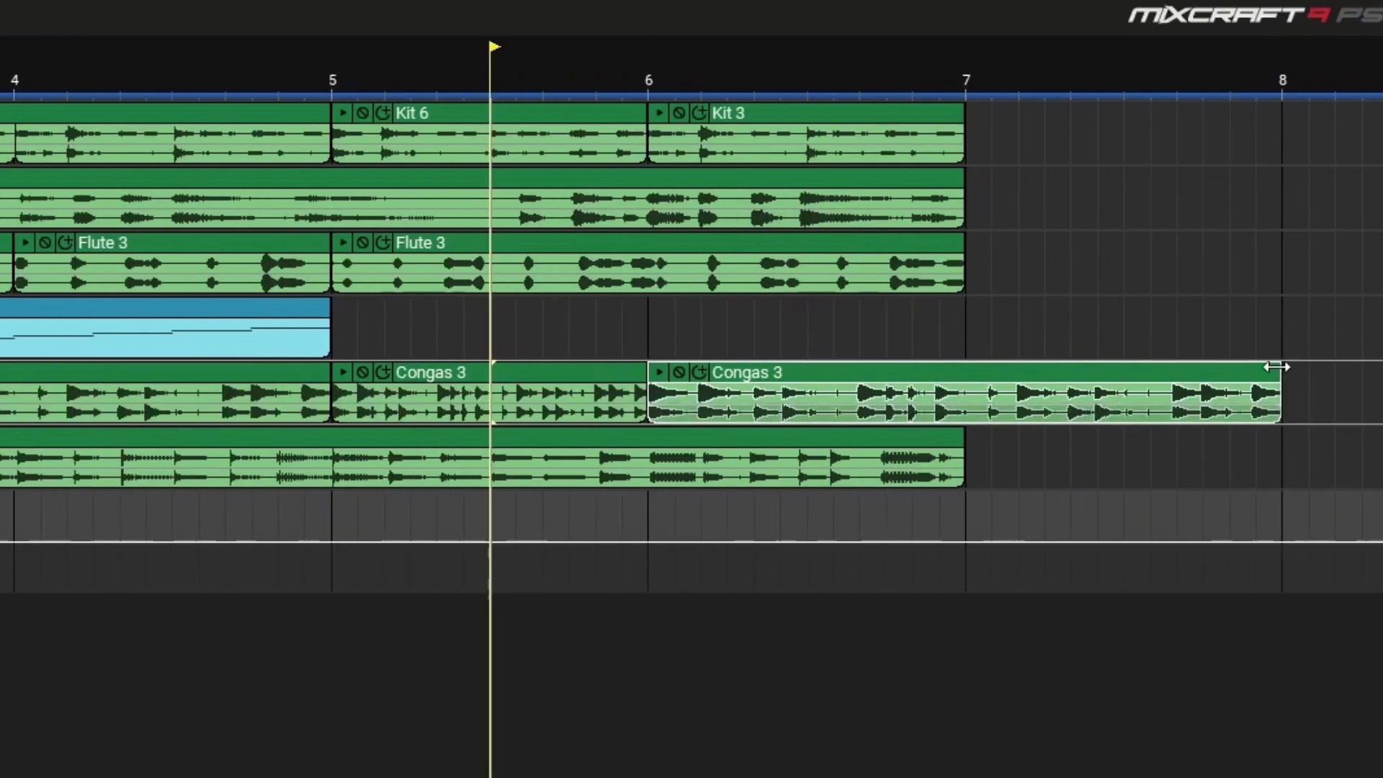
left_click_drag(1281, 387, 966, 387)
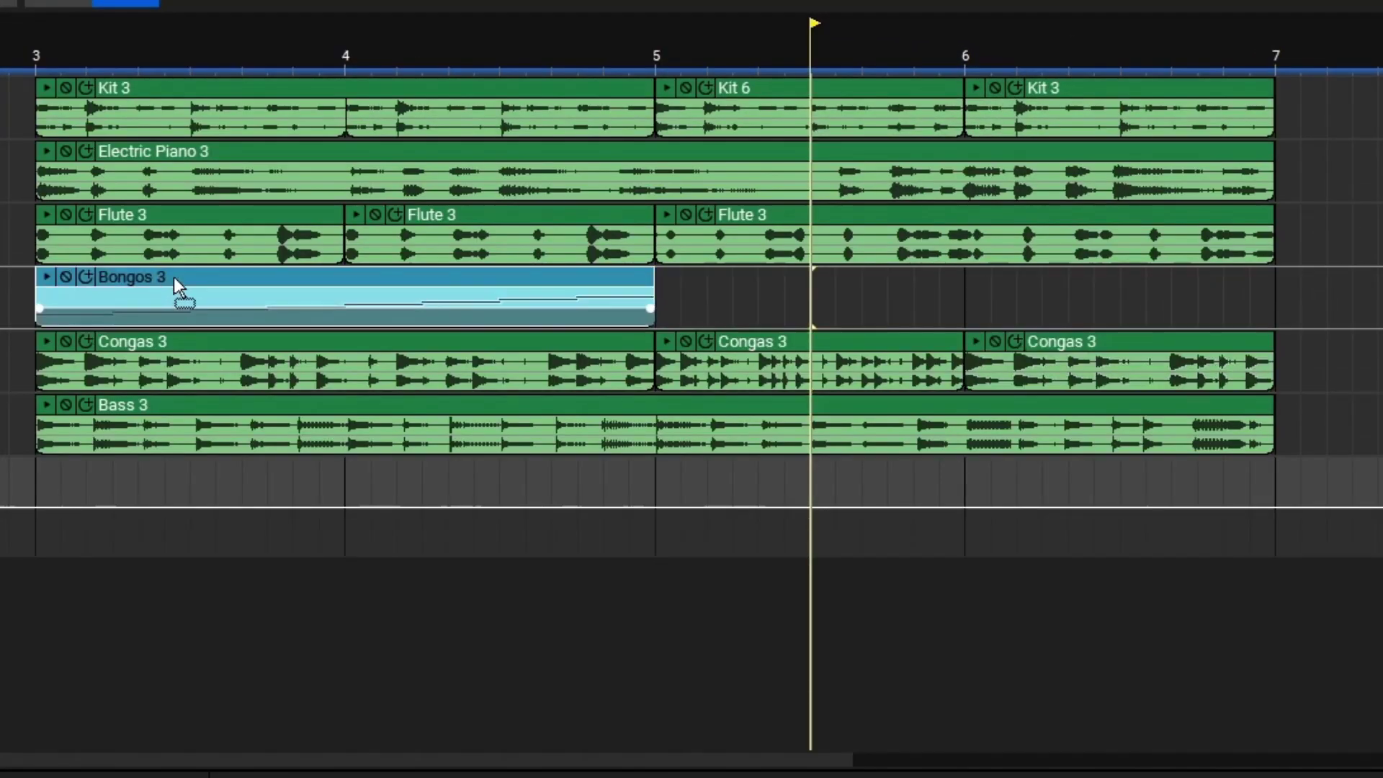
Add a Bongos 3 copy squeezed into bar 5 and another trimmed to bars 6–7
left_click_drag(176, 279, 772, 283)
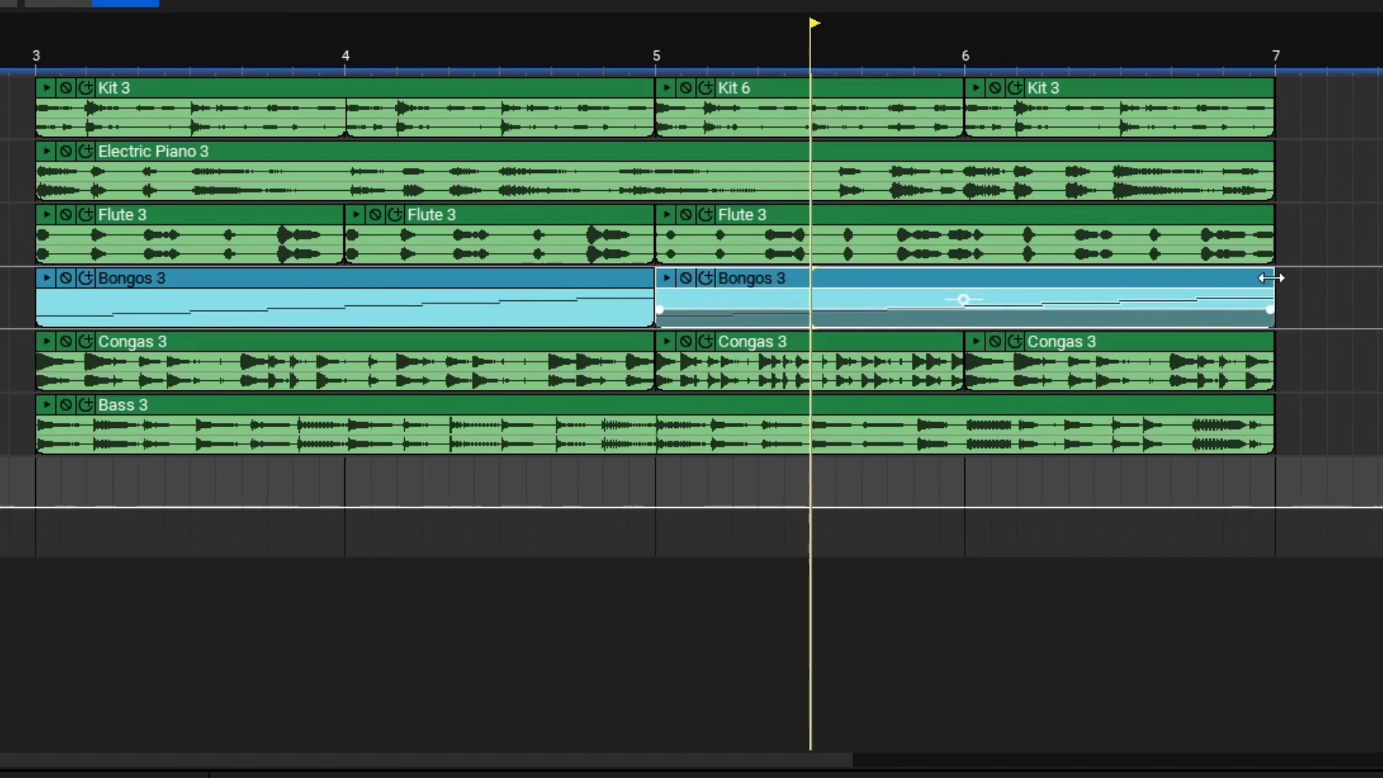
left_click_drag(1271, 277, 952, 297)
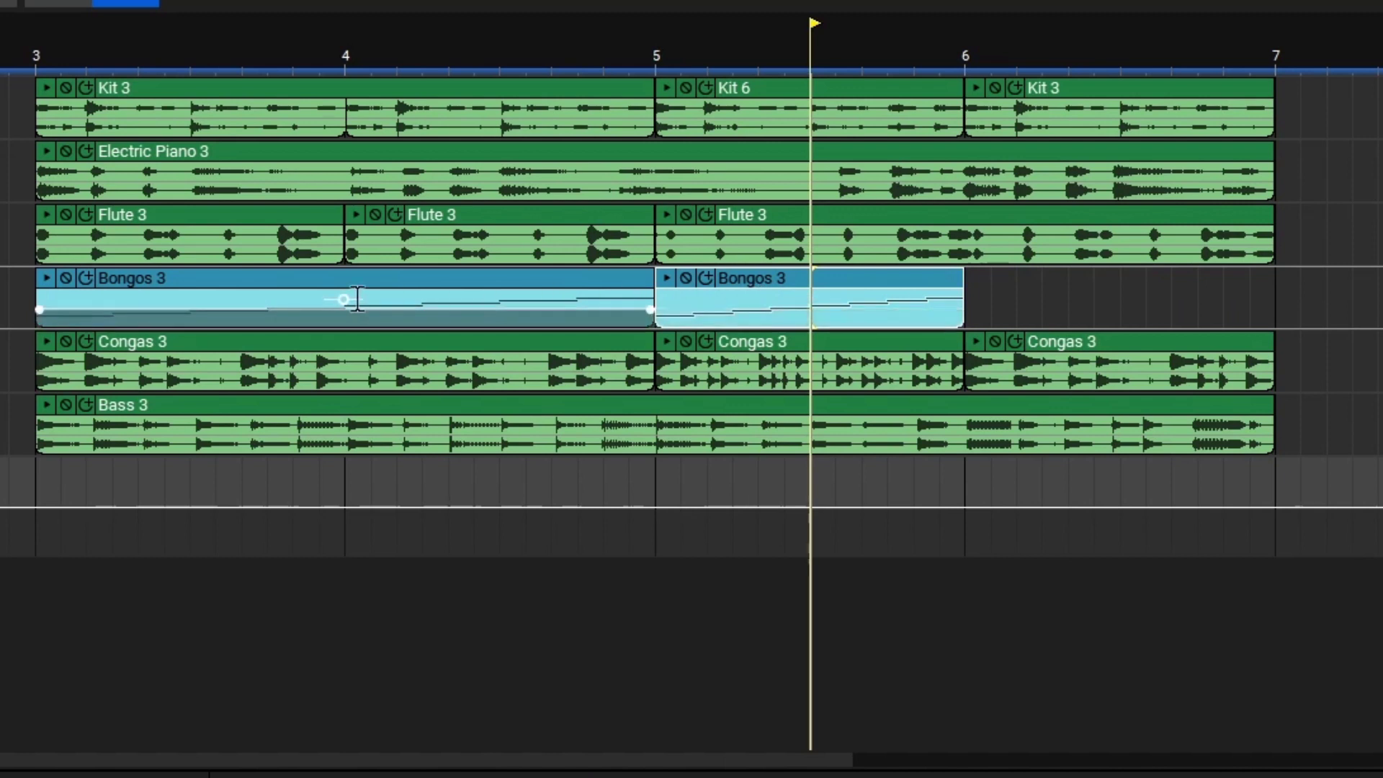
left_click_drag(154, 299, 1071, 288)
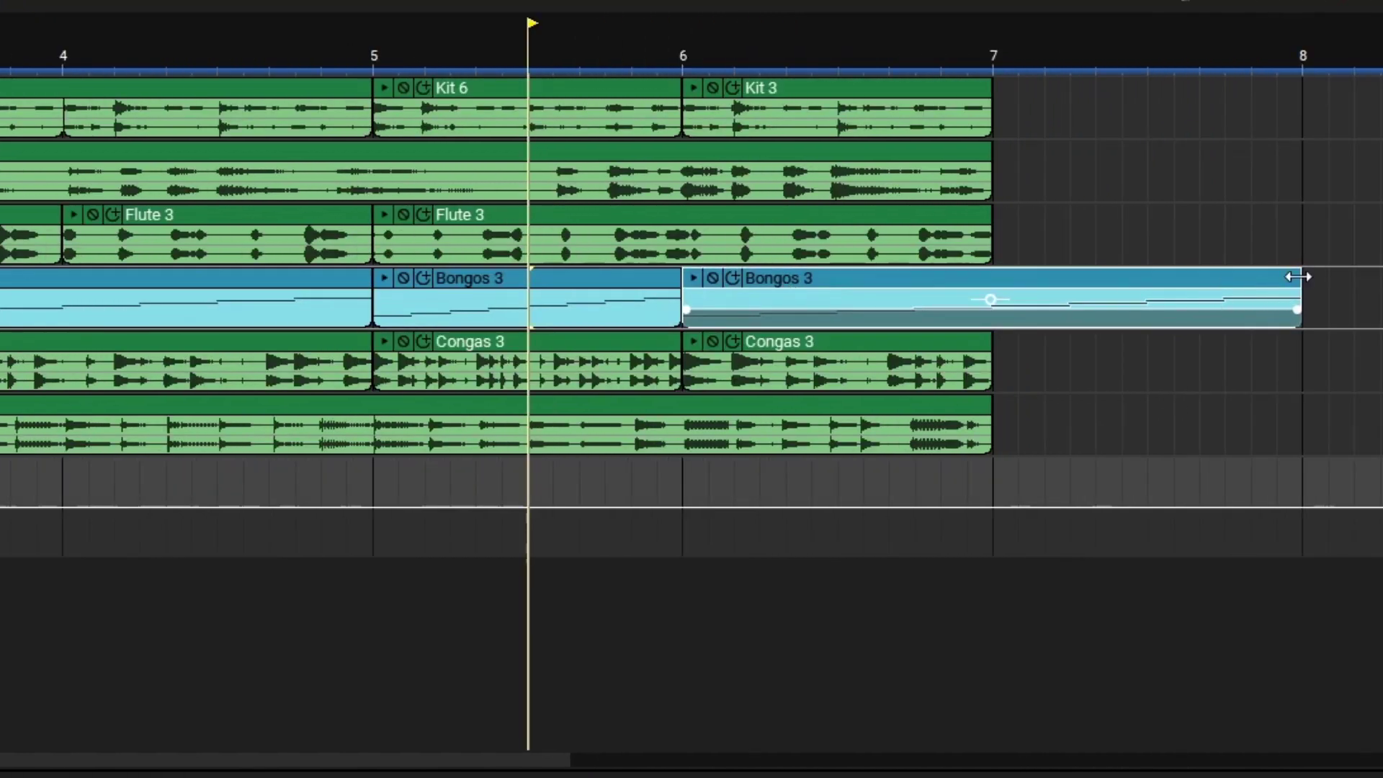
left_click_drag(1297, 280, 993, 293)
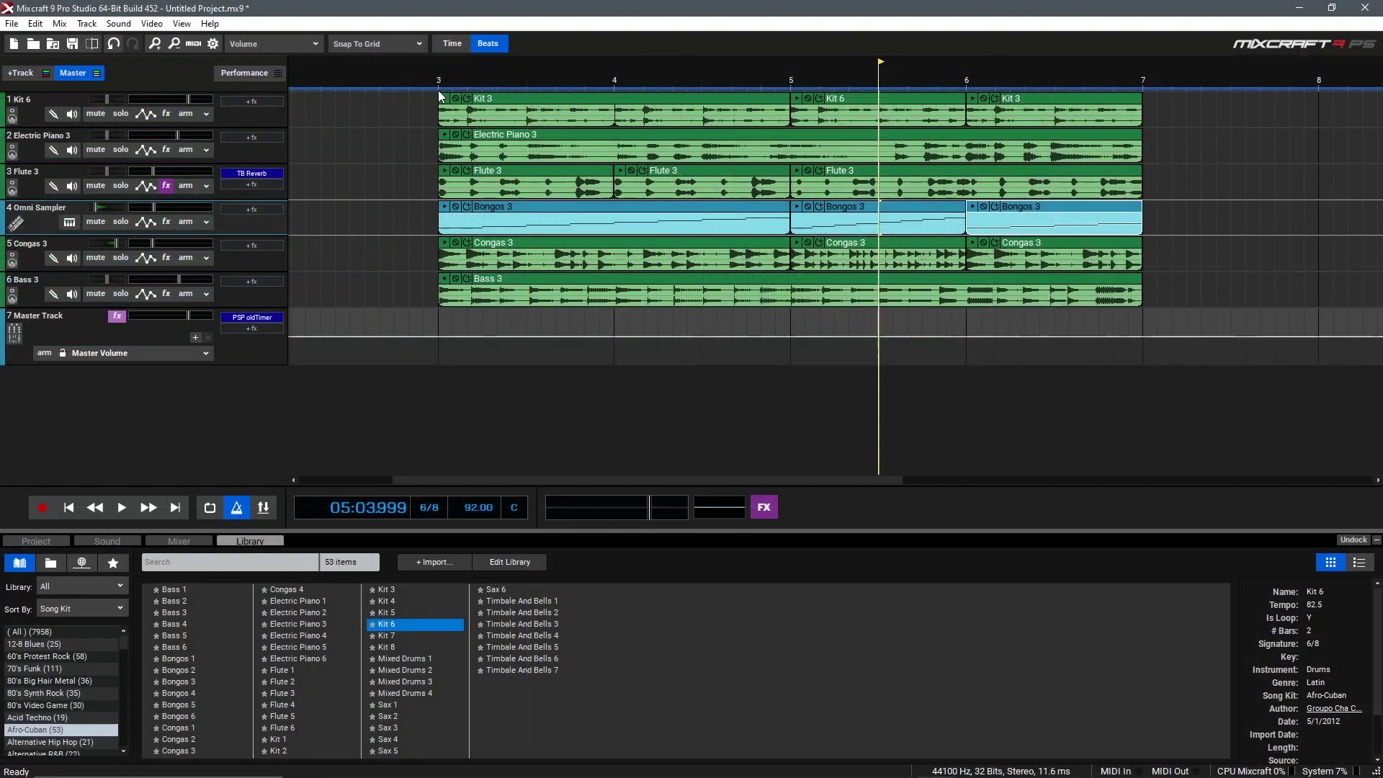
Play the reworked arrangement from bar 3 to hear the changes
left_click(439, 79)
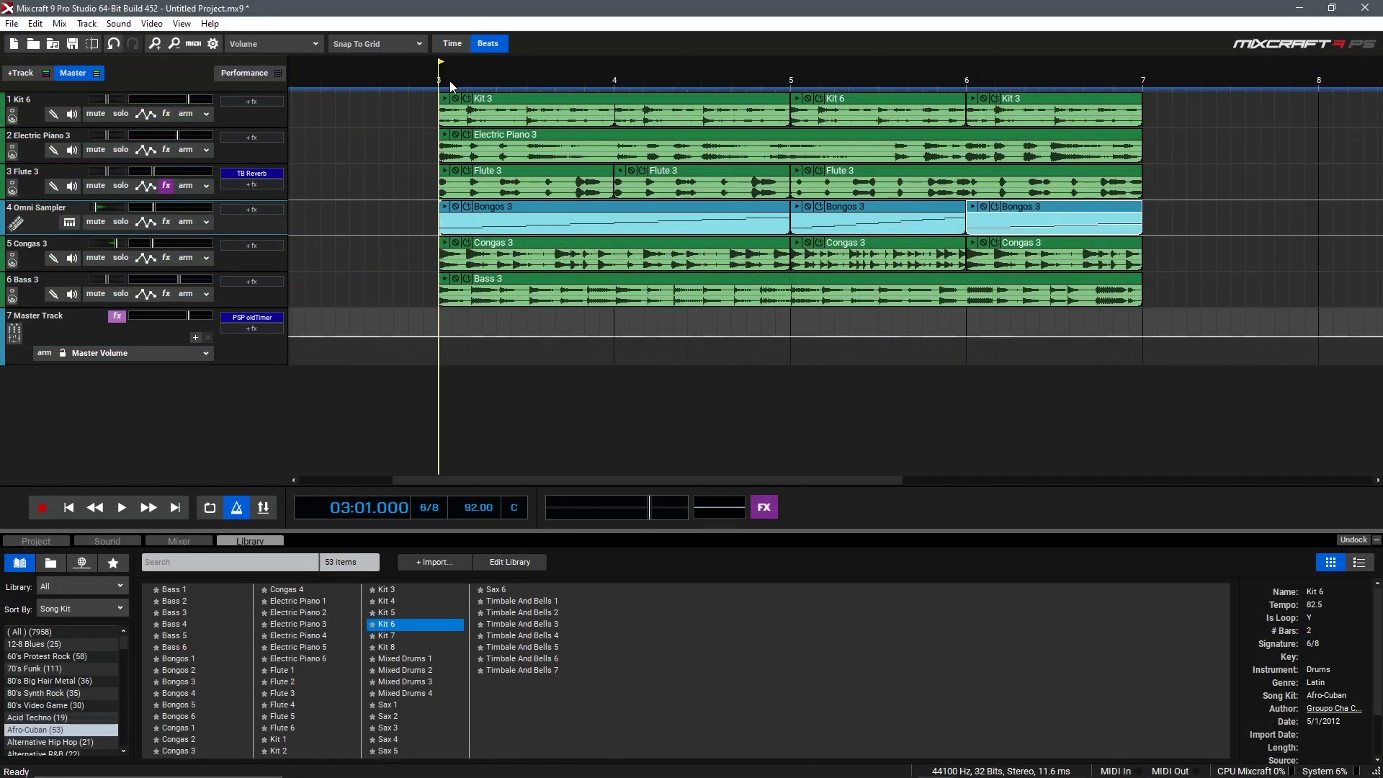
key("space")
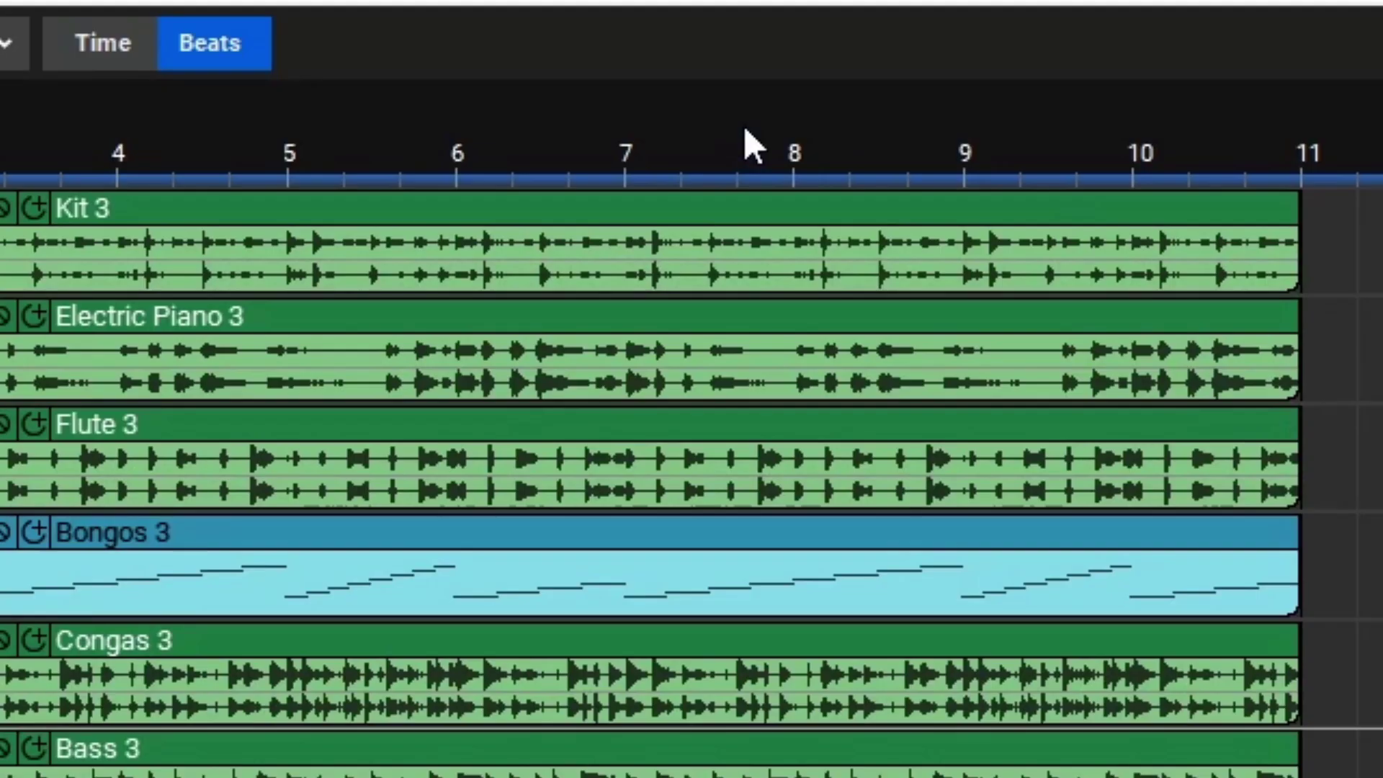
Switch the timeline ruler to Time View so it measures in seconds instead of bars
right_click(746, 134)
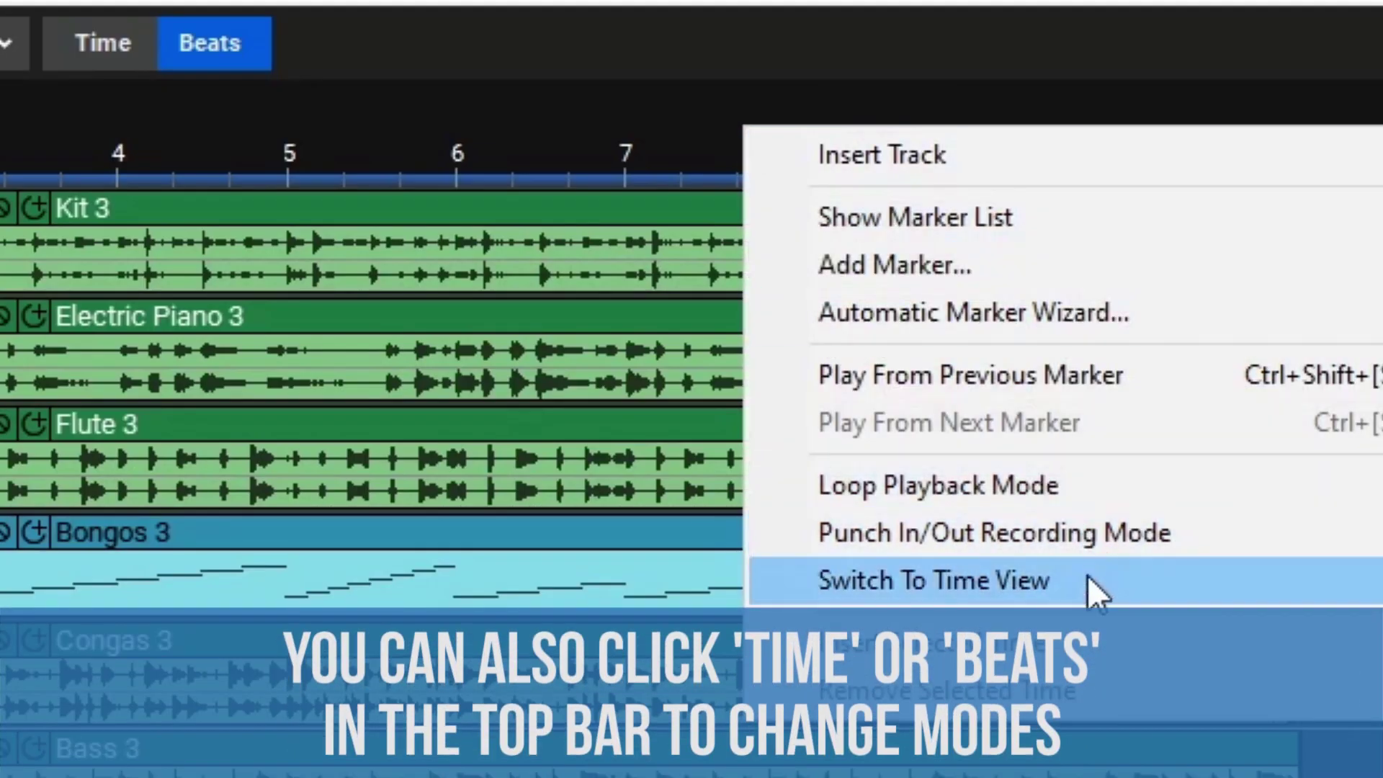
left_click(1087, 575)
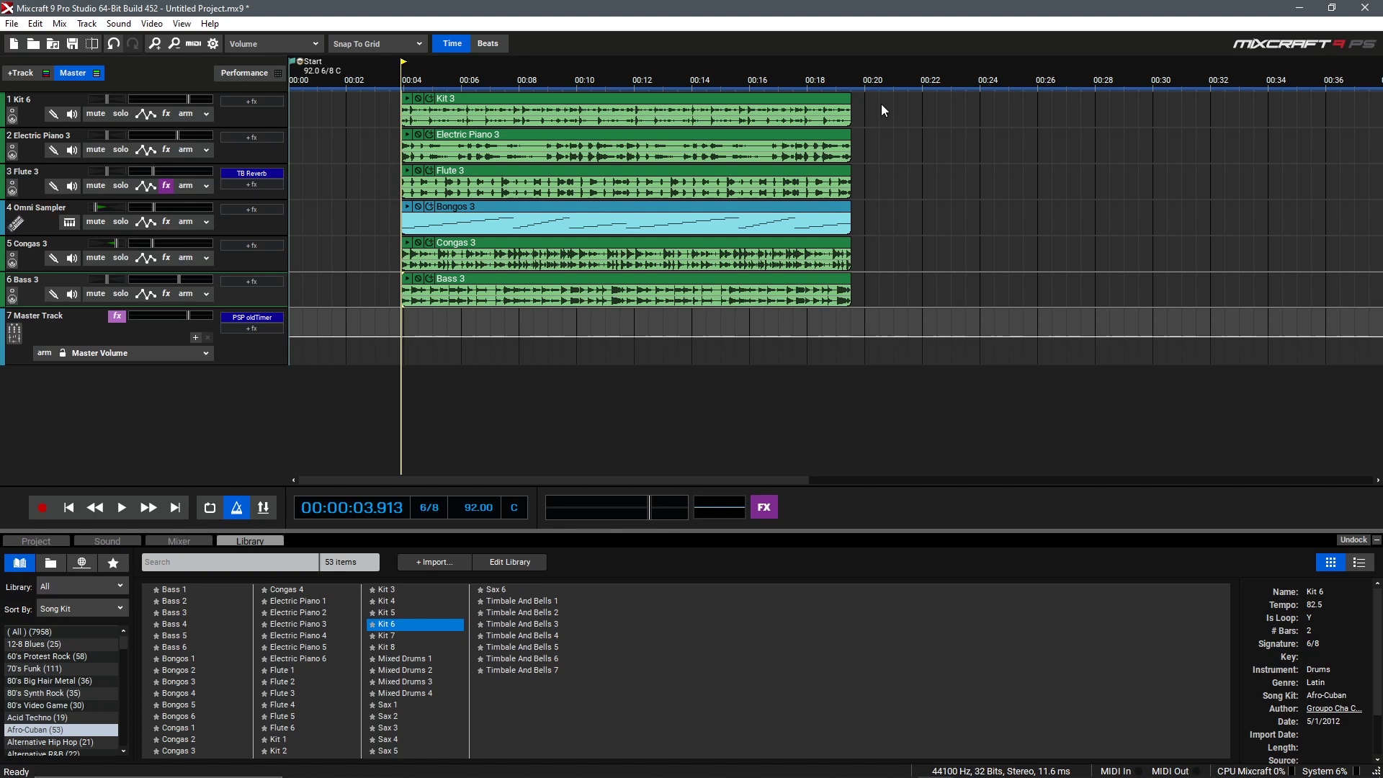
Box-select all six clips and shift them left from 00:04 to begin at 00:00
left_click_drag(863, 99, 375, 307)
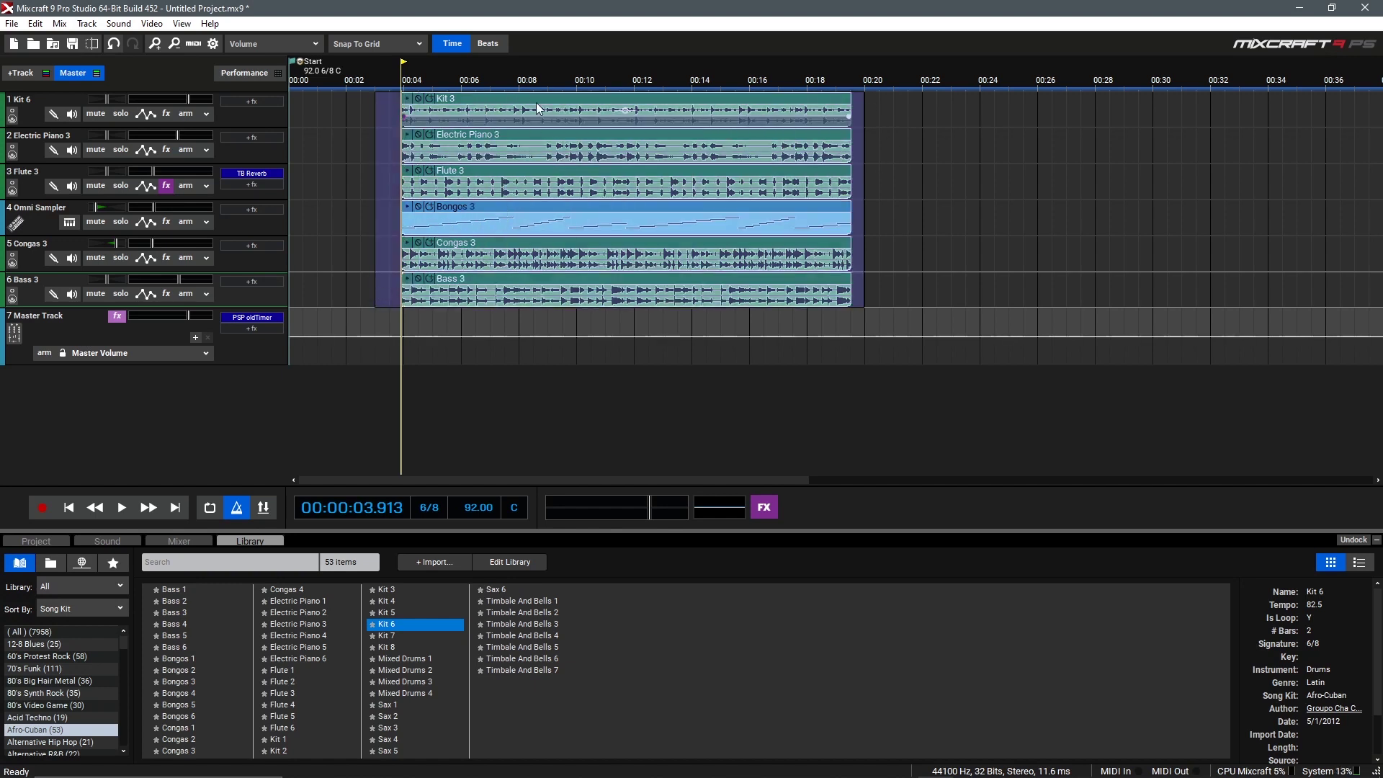
left_click_drag(536, 102, 412, 103)
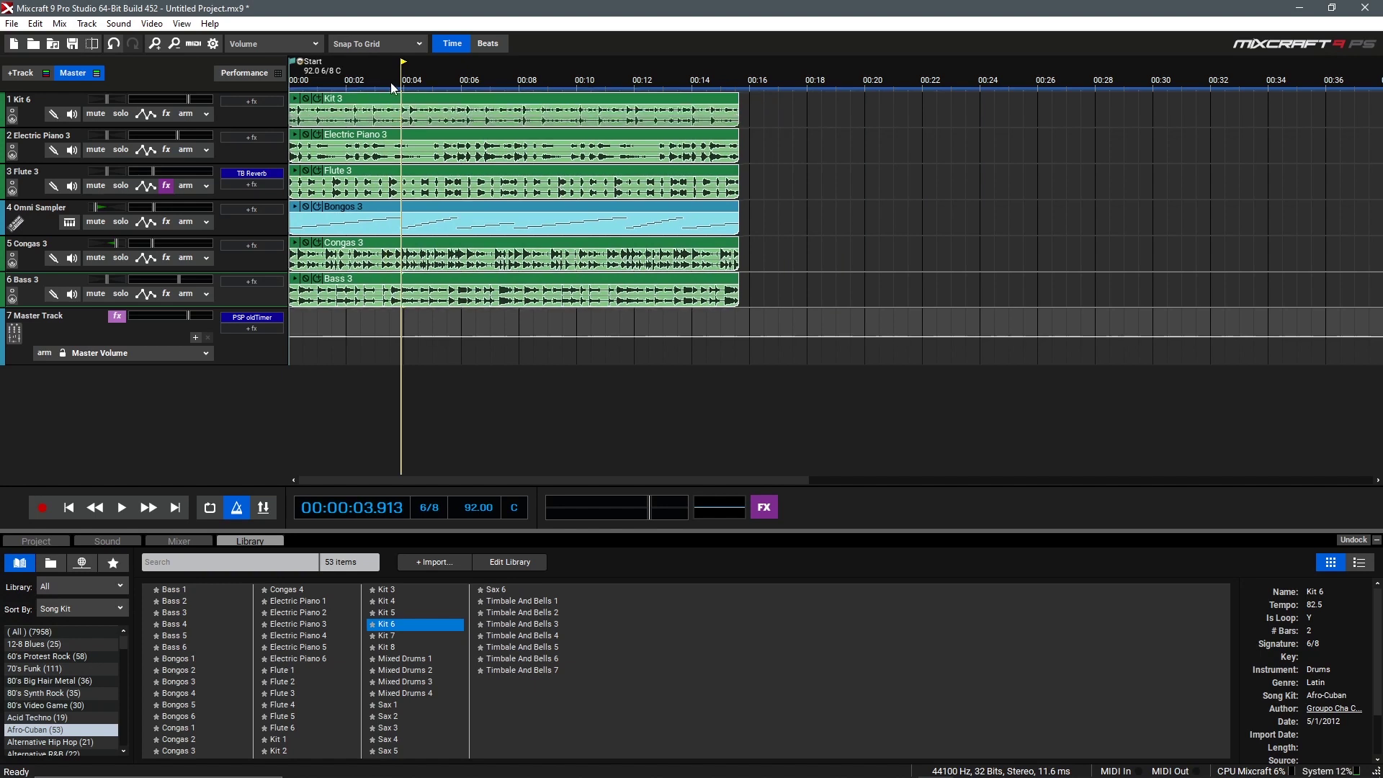
Zoom in on the ruler and place the playback position at exactly 00:15.000
left_click(723, 81)
scroll(734, 83, "up", 2)
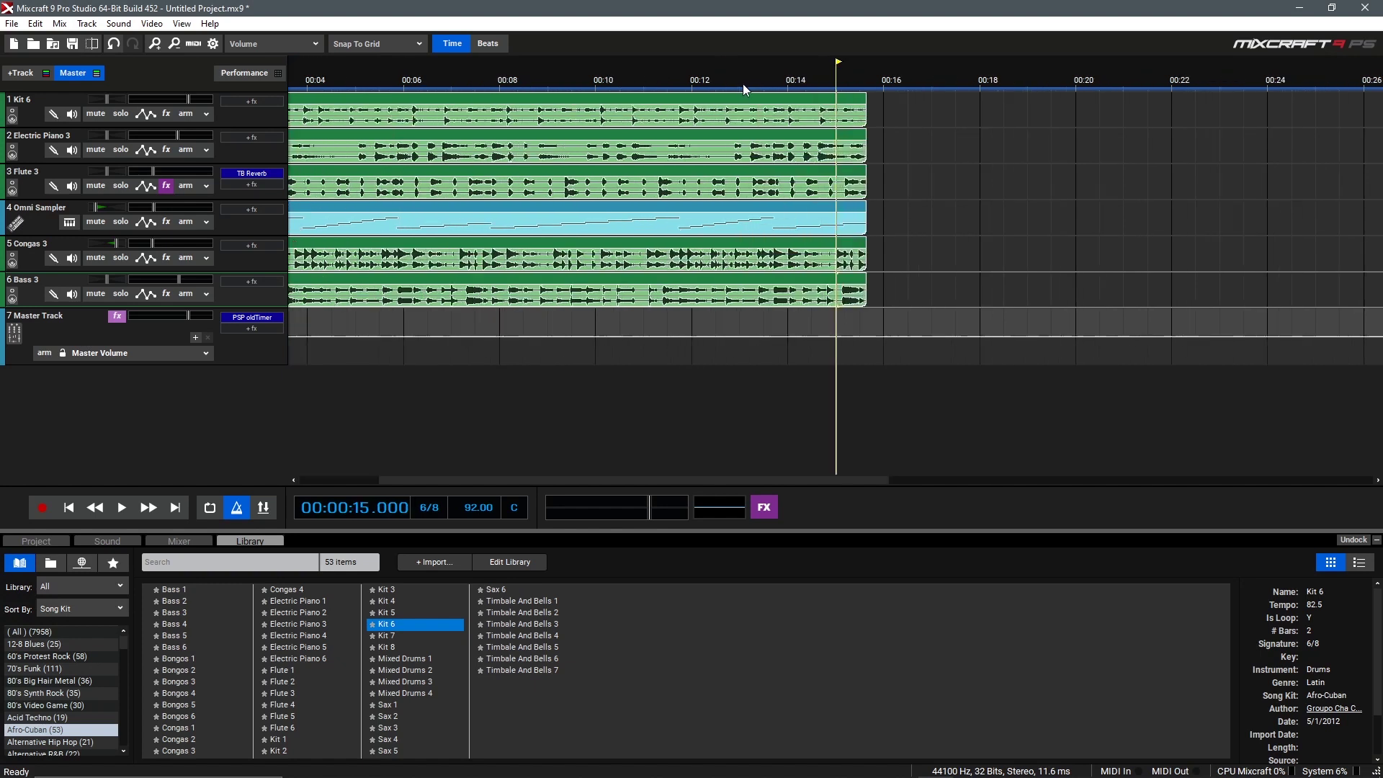
scroll(853, 82, "up", 3)
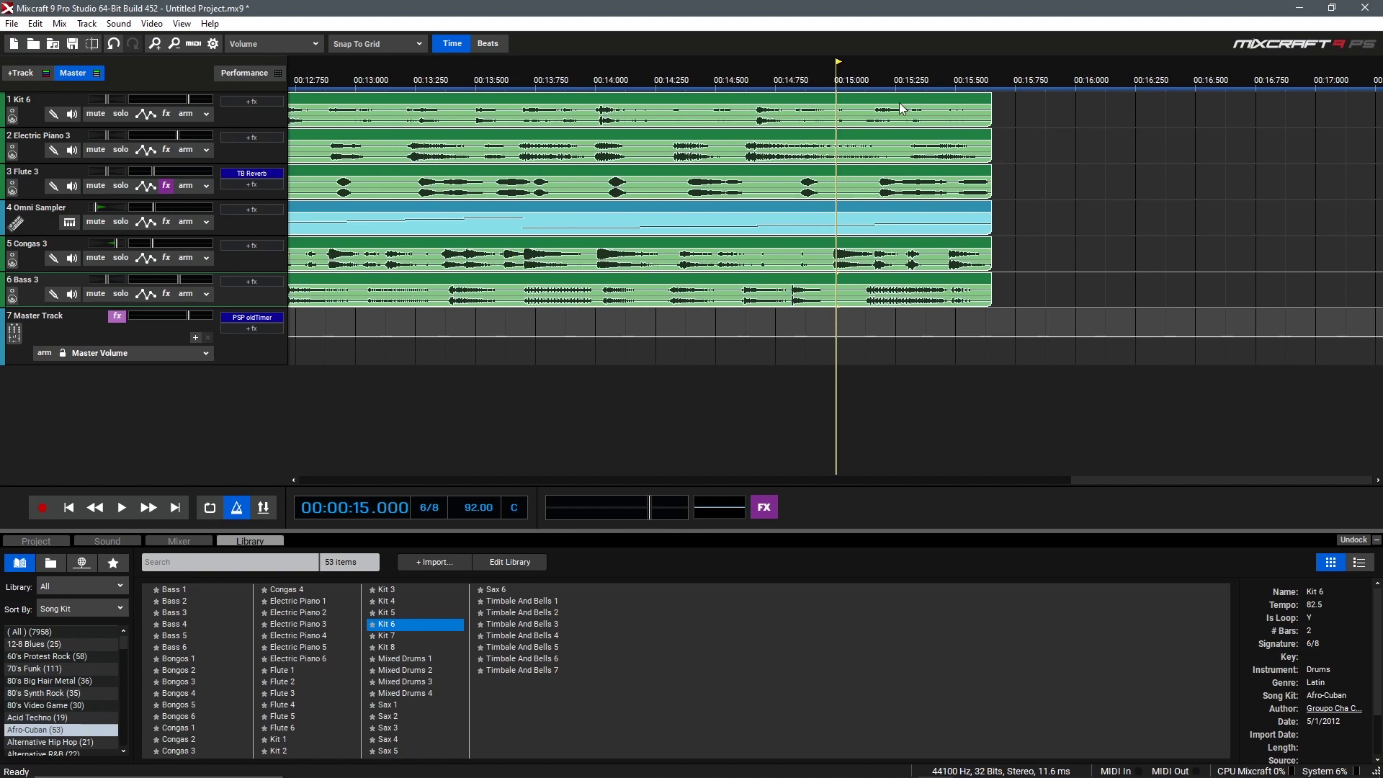
left_click(1012, 111)
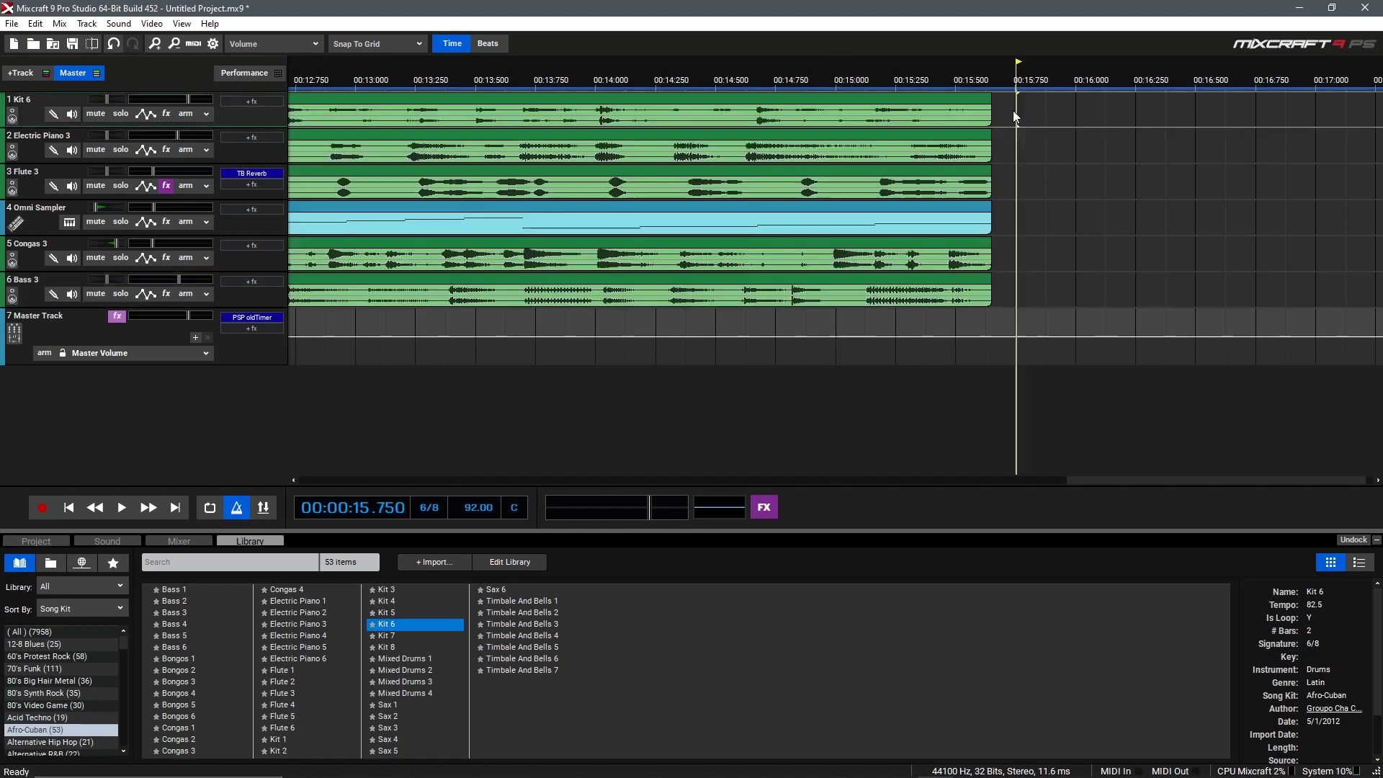
left_click(835, 81)
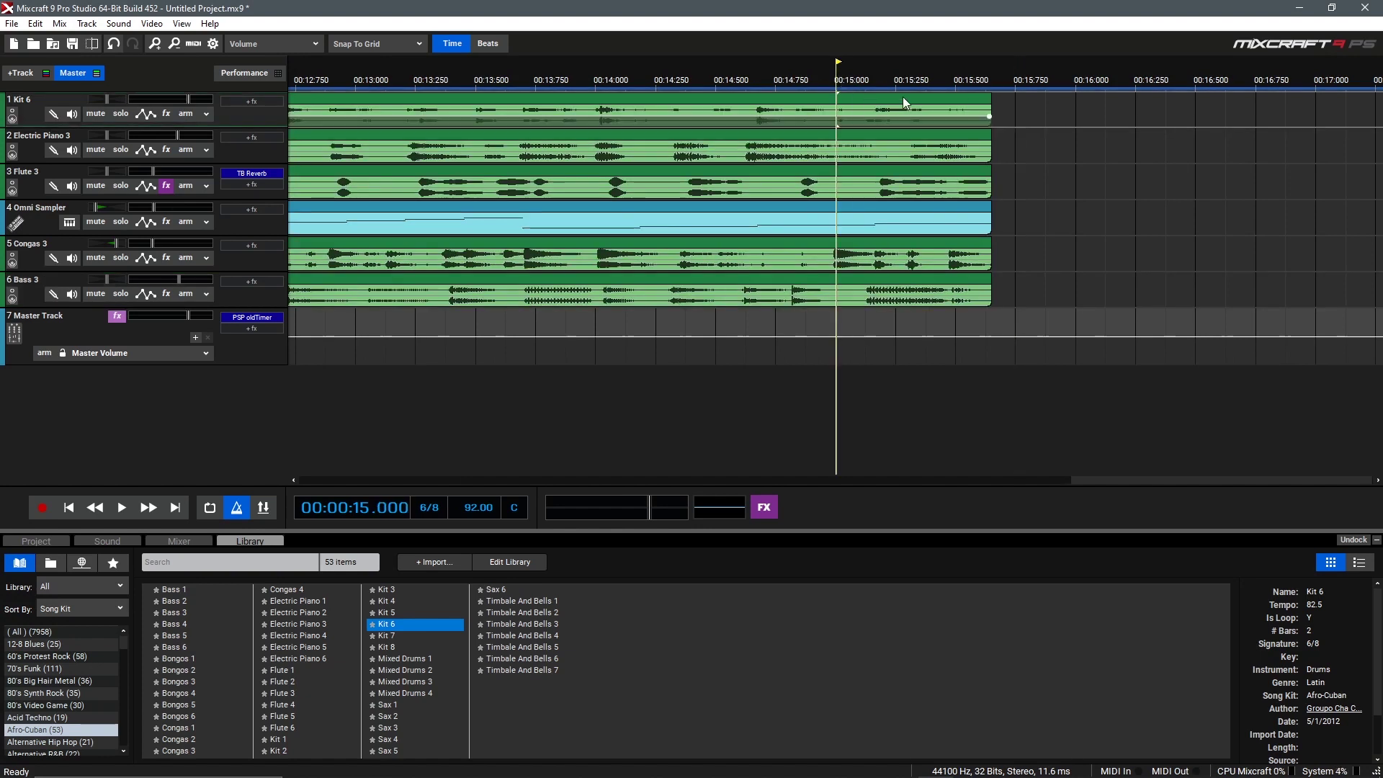
Trim the Kit 6, Electric Piano 3, Flute 3, Bongos 3, Congas 3 and Bass 3 clips to end at 00:15.000, then return to the start
left_click_drag(988, 96, 837, 97)
left_click_drag(988, 137, 835, 138)
left_click_drag(990, 168, 836, 169)
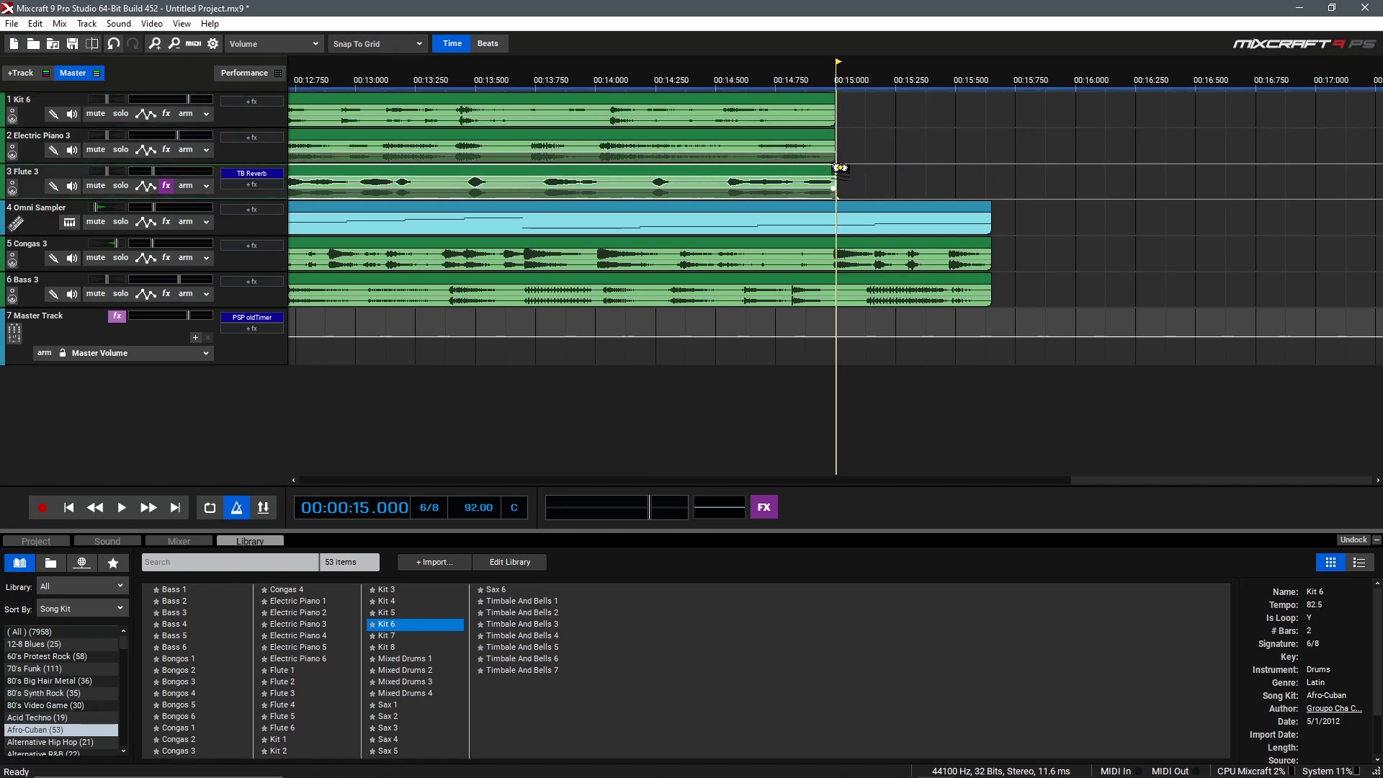
left_click_drag(987, 211, 861, 216)
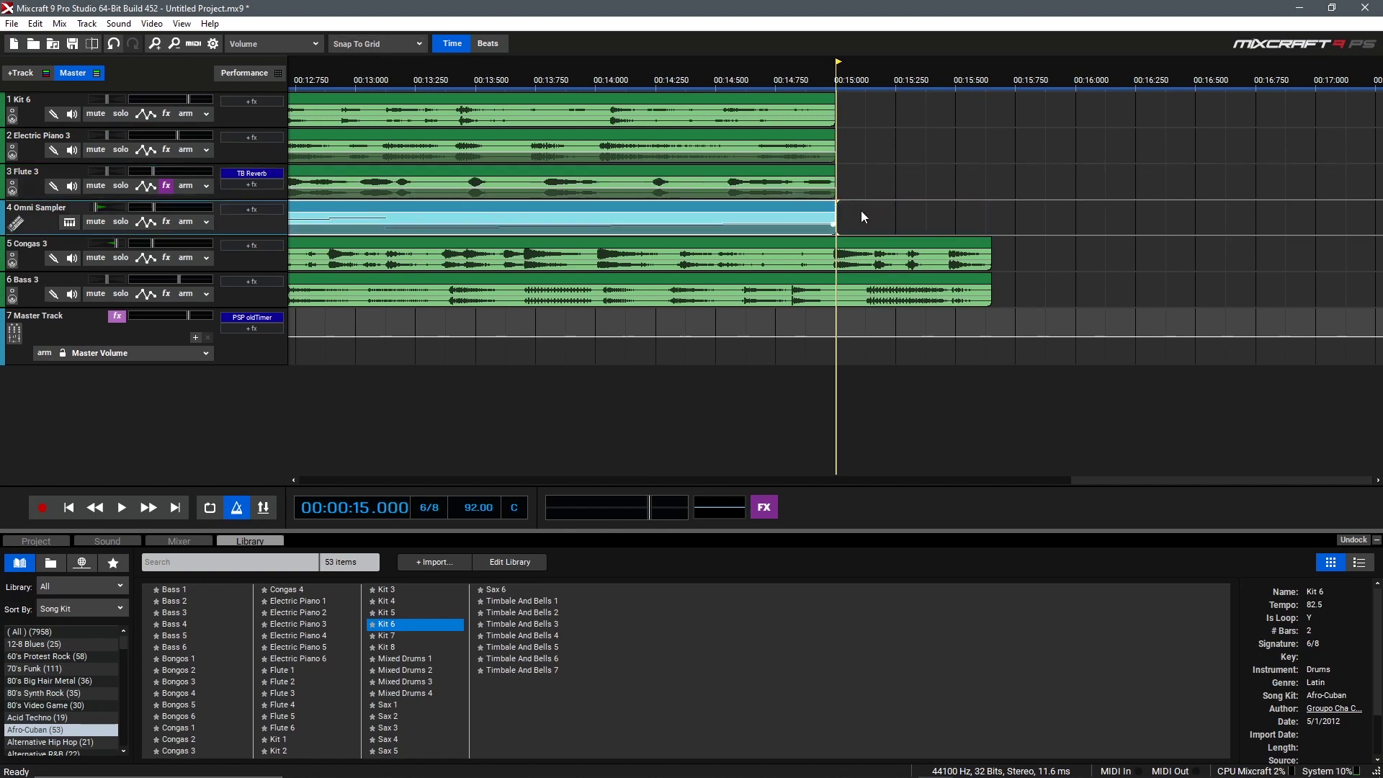
left_click_drag(987, 242, 841, 252)
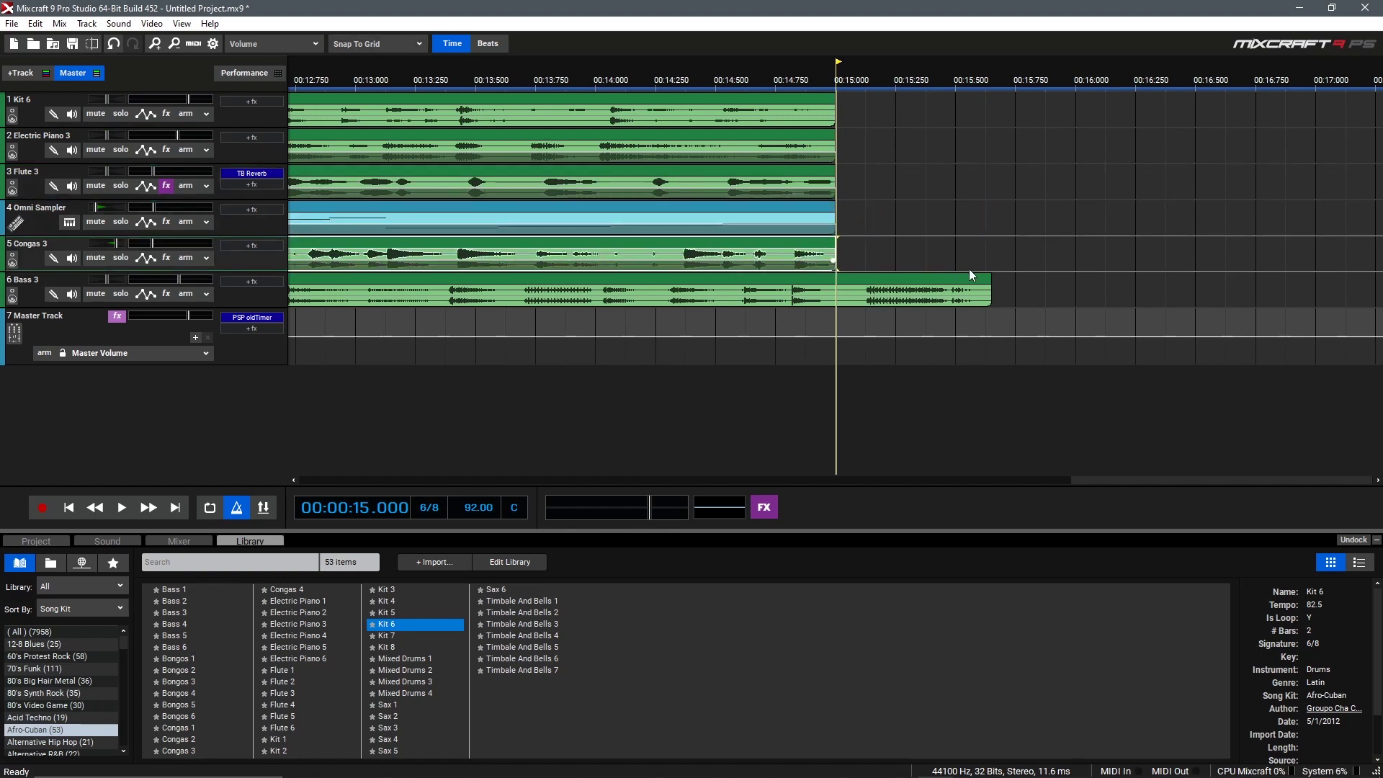
left_click_drag(988, 285, 834, 286)
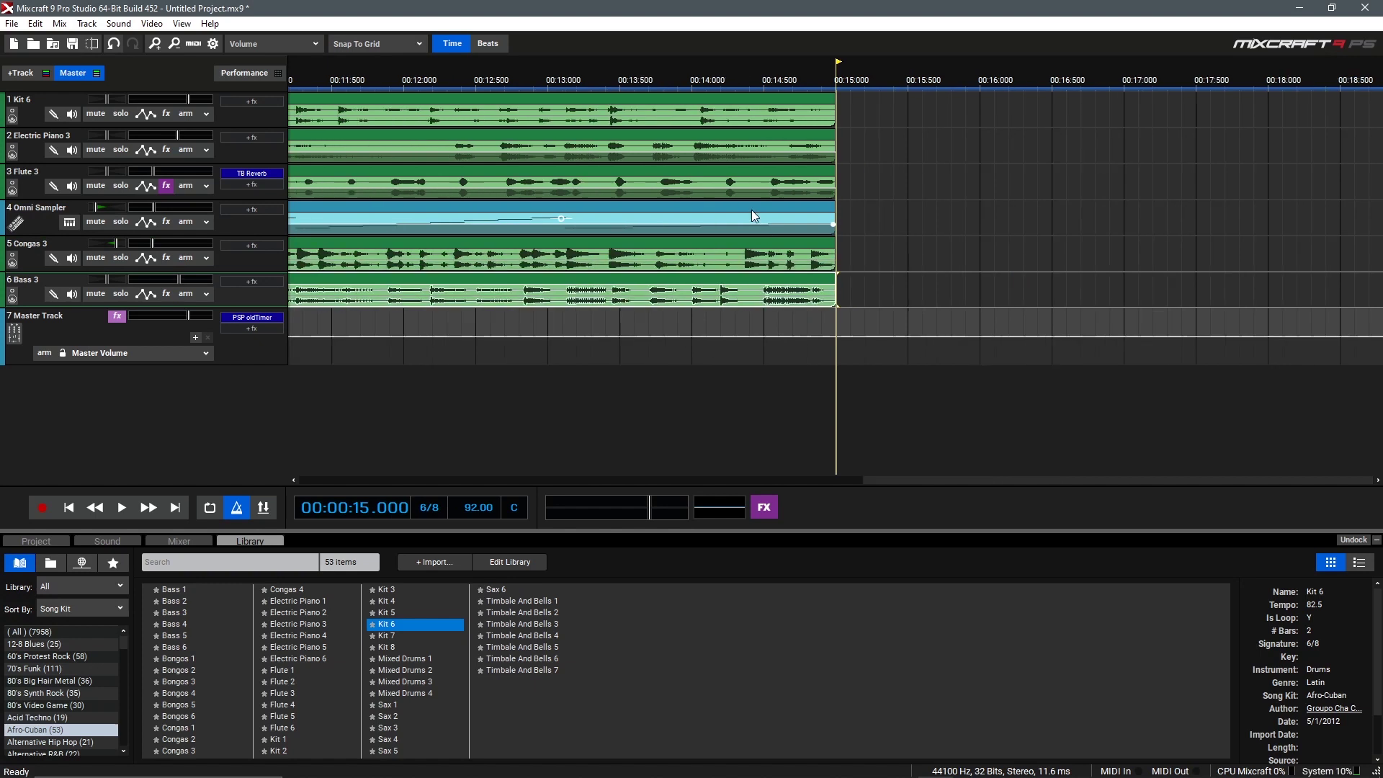
key("Home")
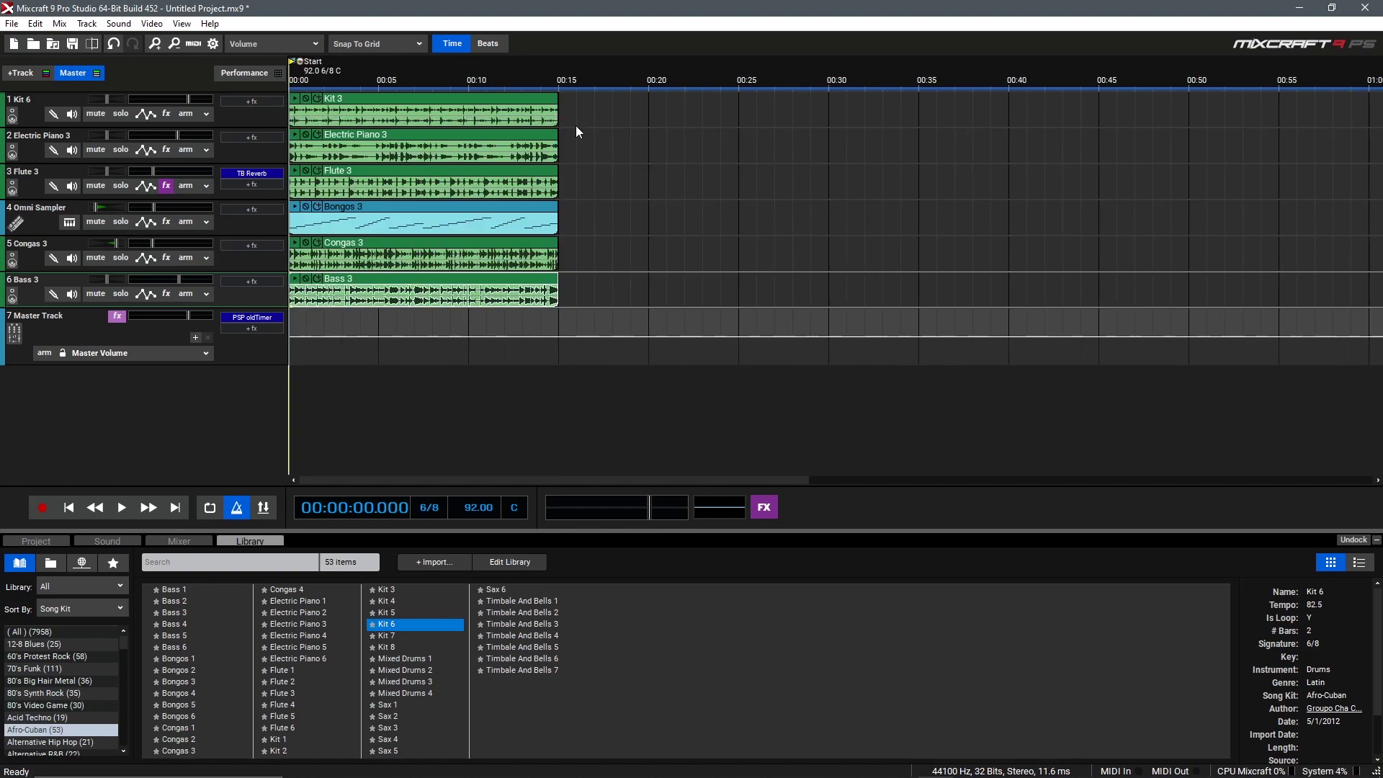
Play the trimmed song from 00:00 and stop it after it ends at 15 seconds
key("space")
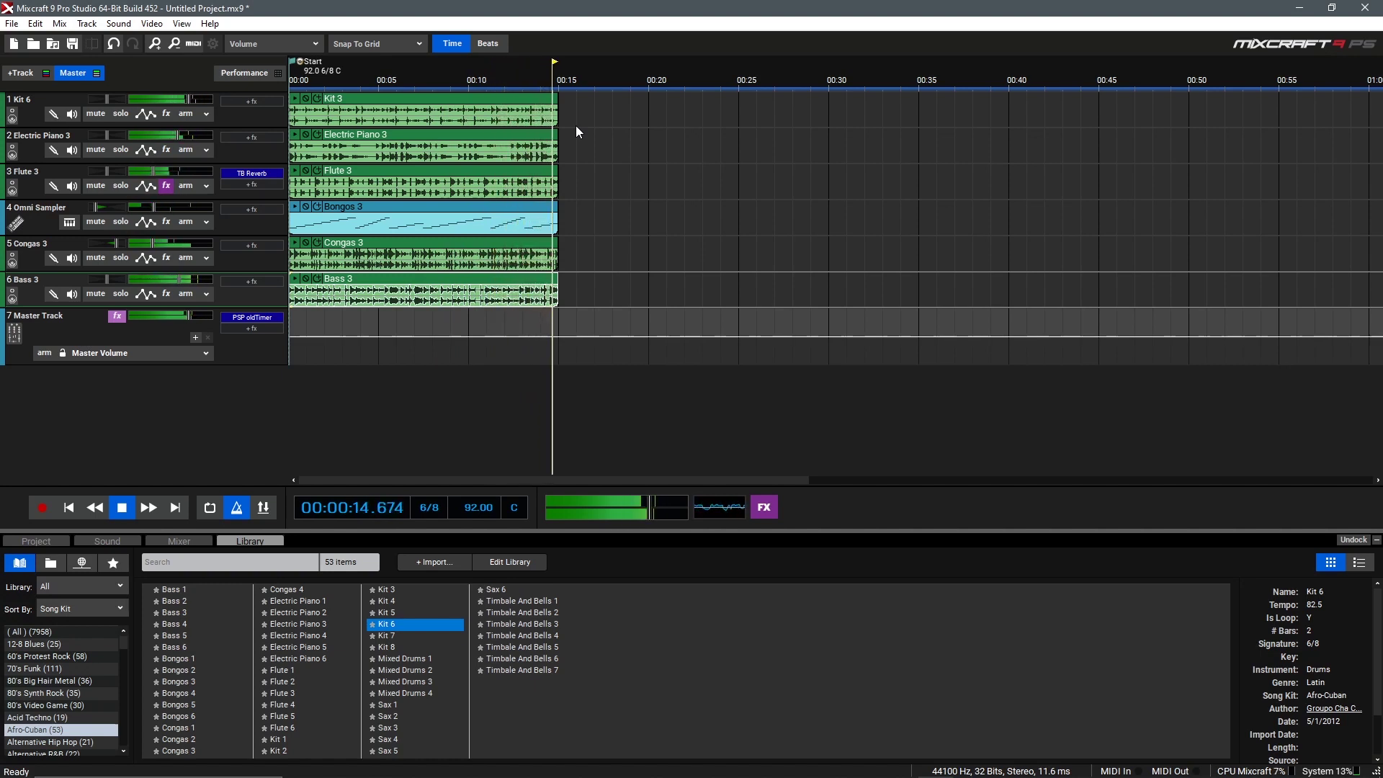
key("space")
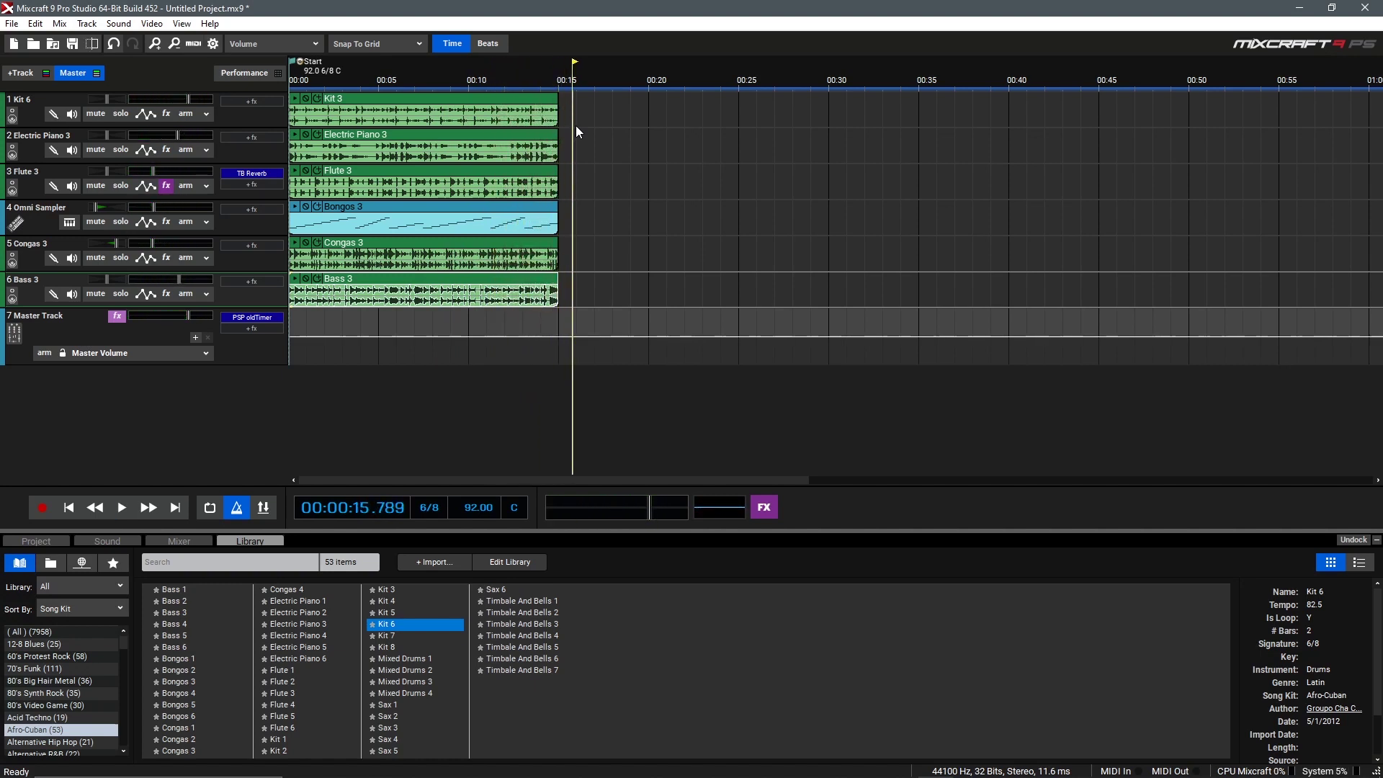